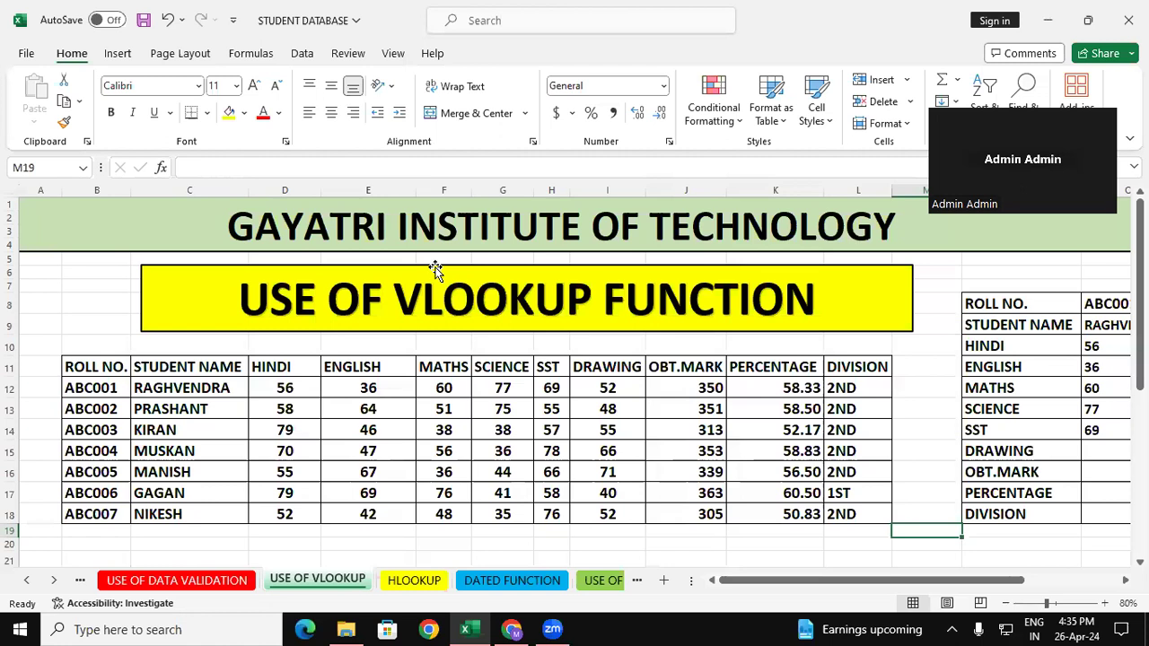
Examine the student marks table, including its subject marks and the formulas behind the obtained marks, percentage and division columns.
click(422, 403)
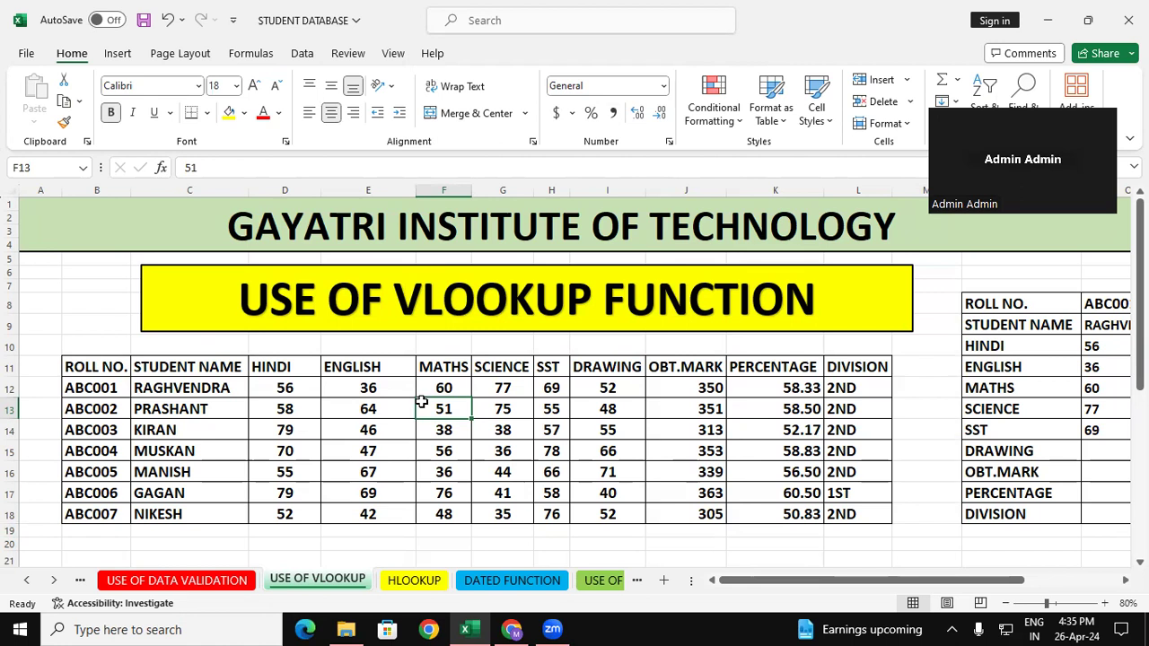
mouse_move(106, 366)
mouse_down()
mouse_move(215, 502)
mouse_move(650, 539)
mouse_move(804, 508)
mouse_up()
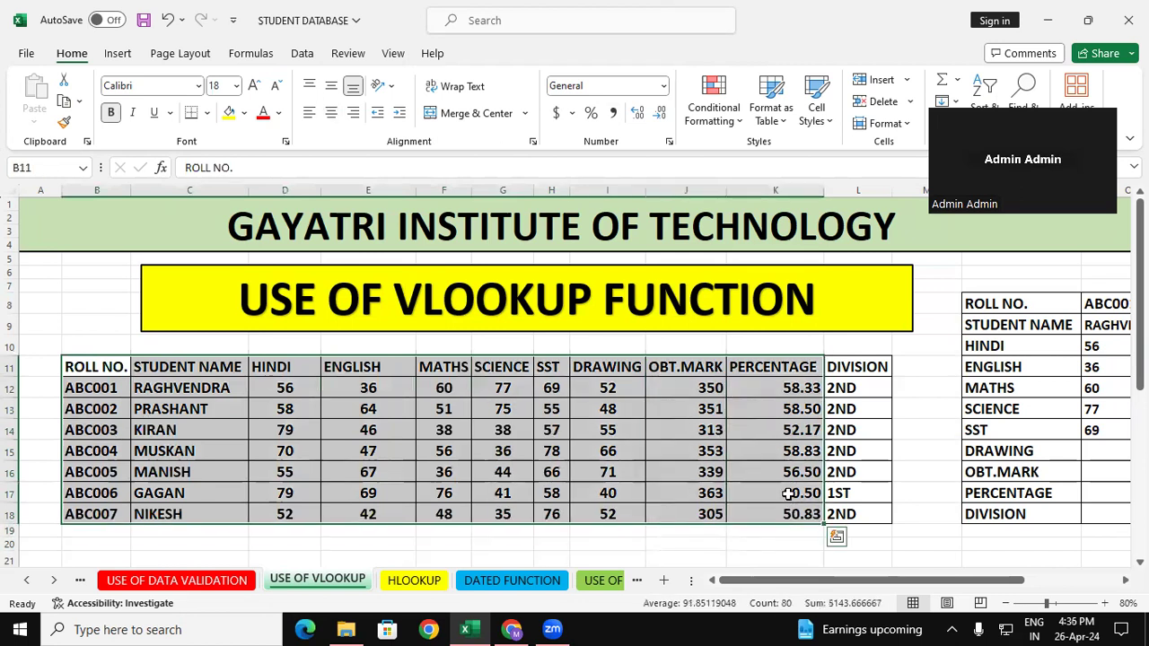
click(638, 542)
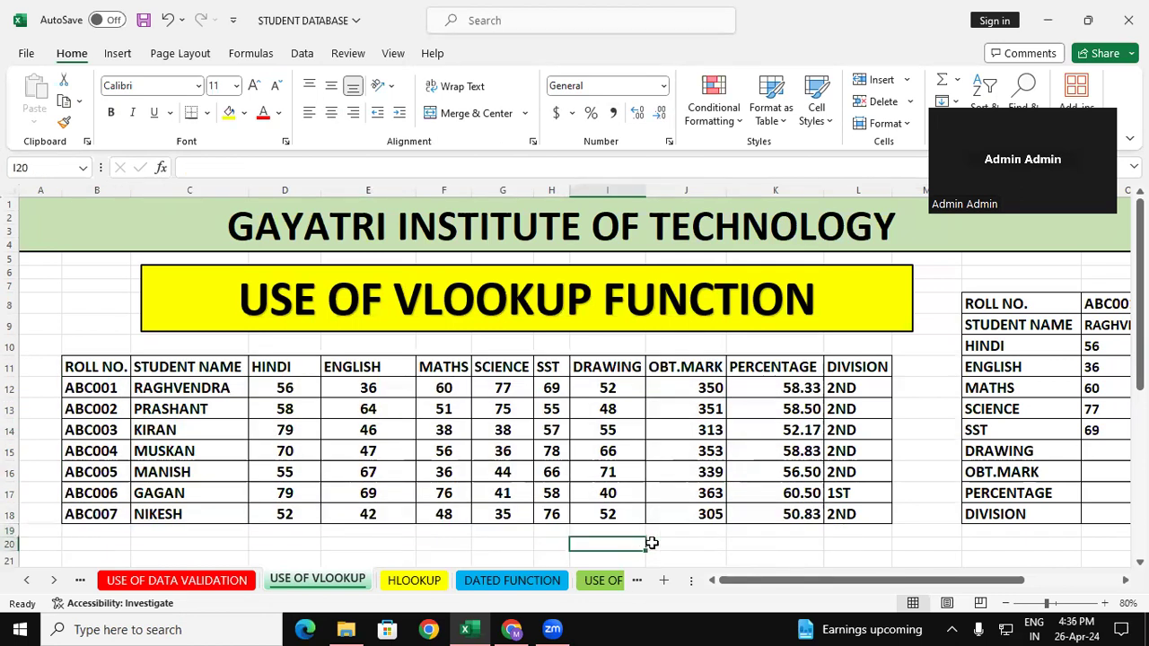
click(693, 381)
click(809, 390)
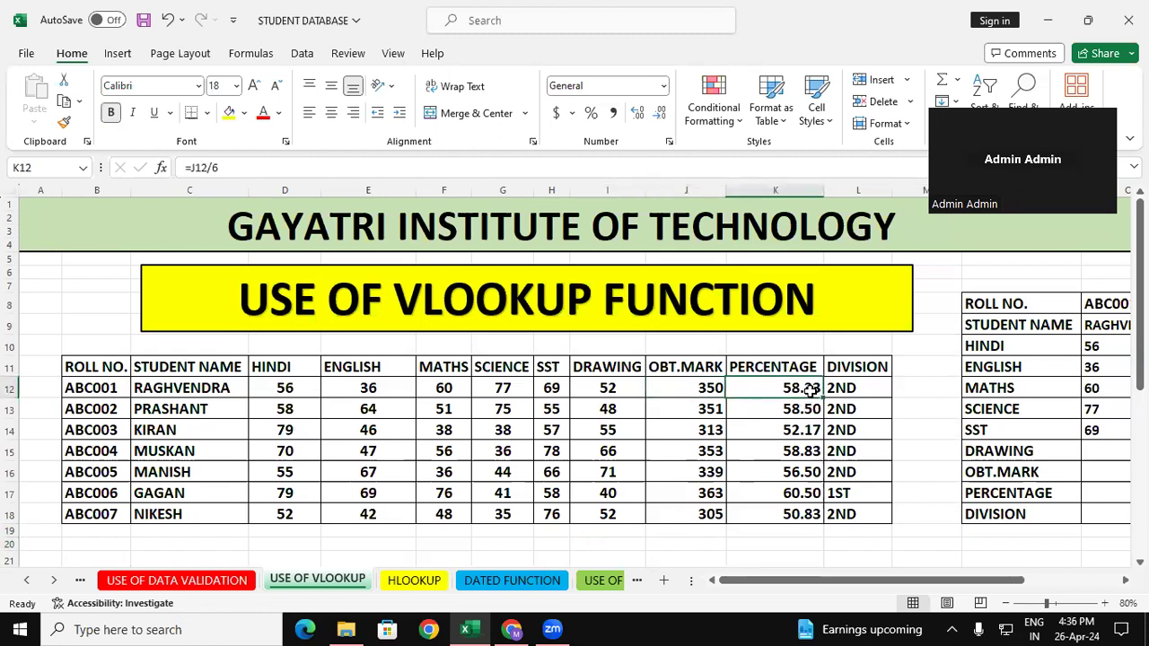
click(858, 394)
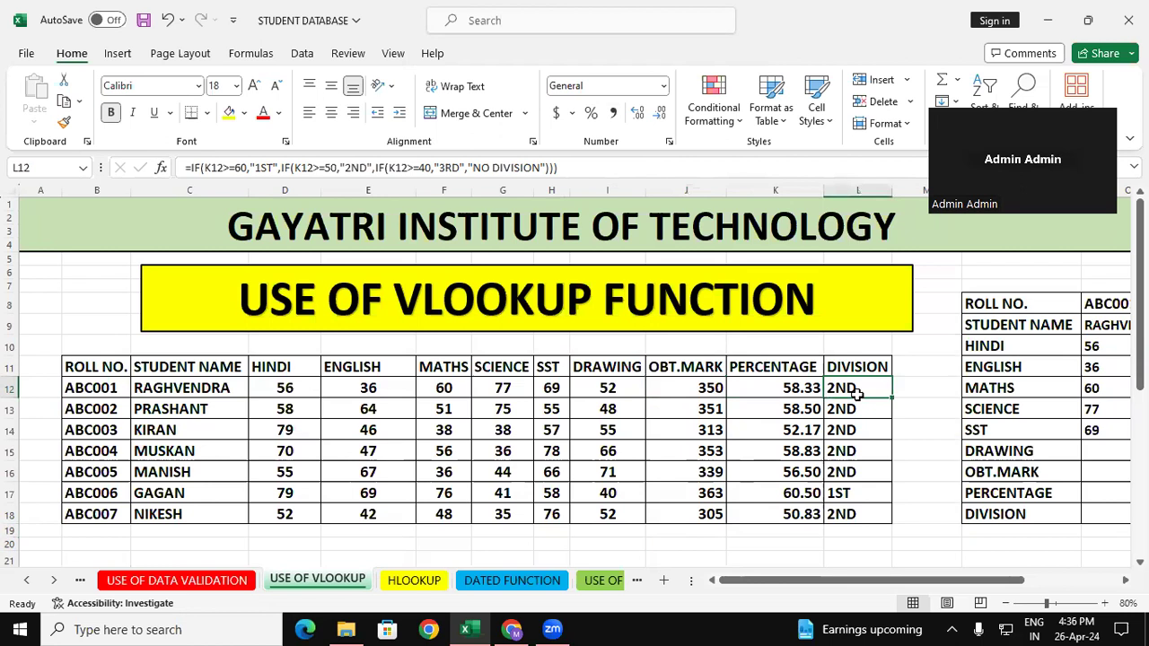
drag(278, 391, 627, 523)
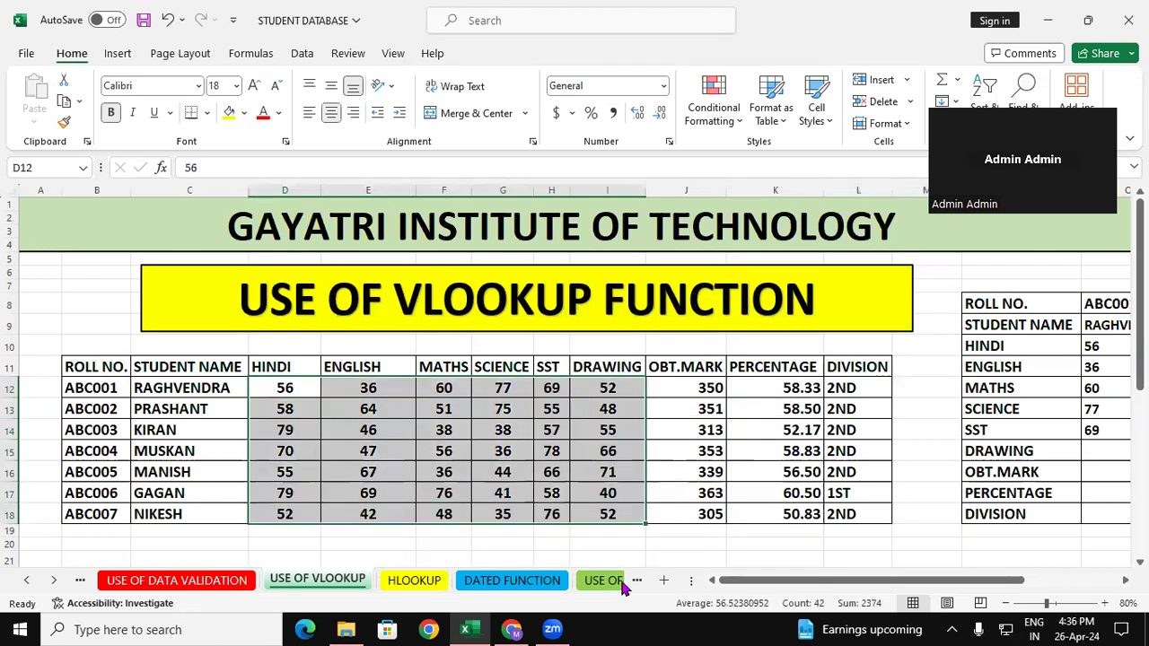
click(628, 553)
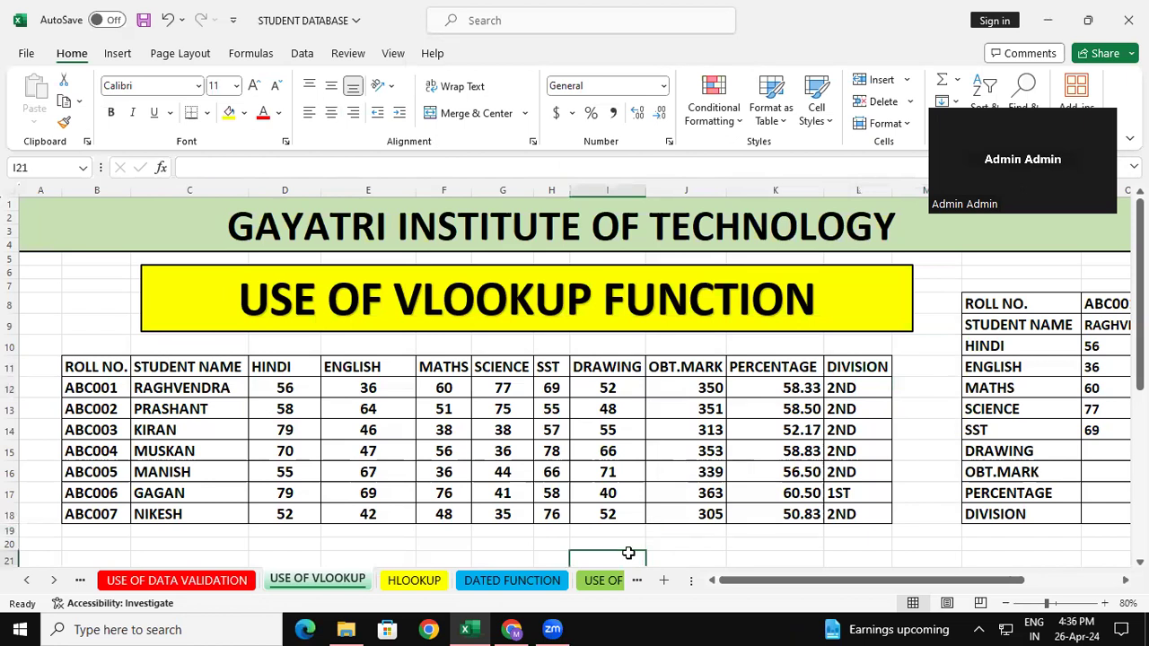
Examine the roll number, student name and subject mark columns of the table against the fields of the lookup form.
click(120, 381)
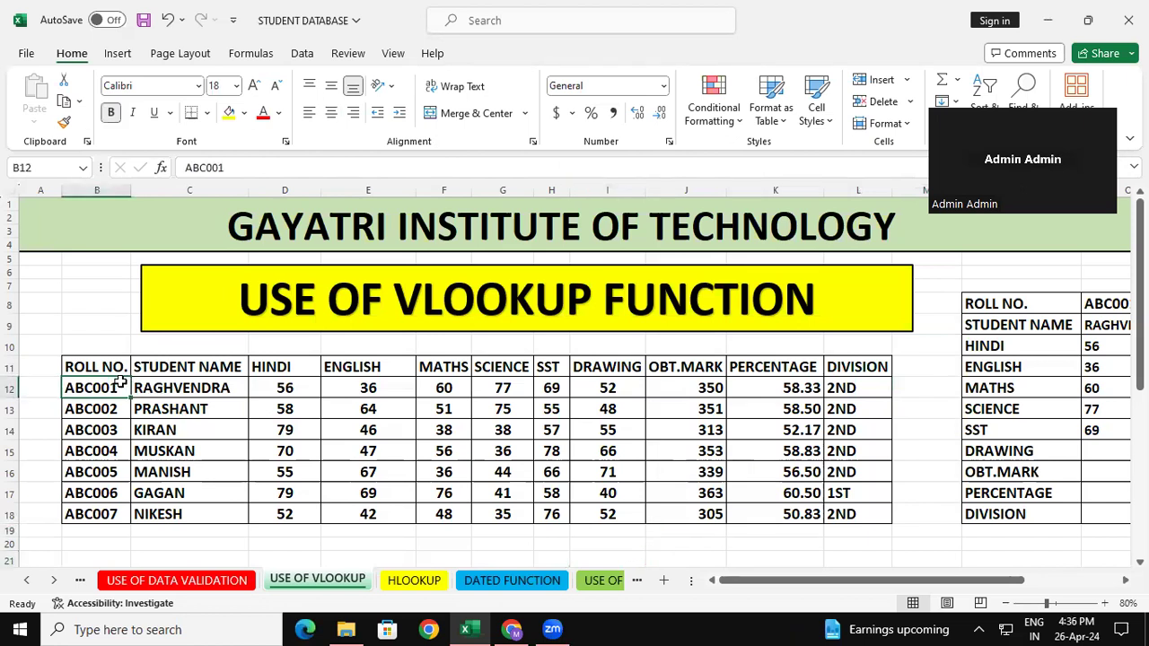
click(194, 401)
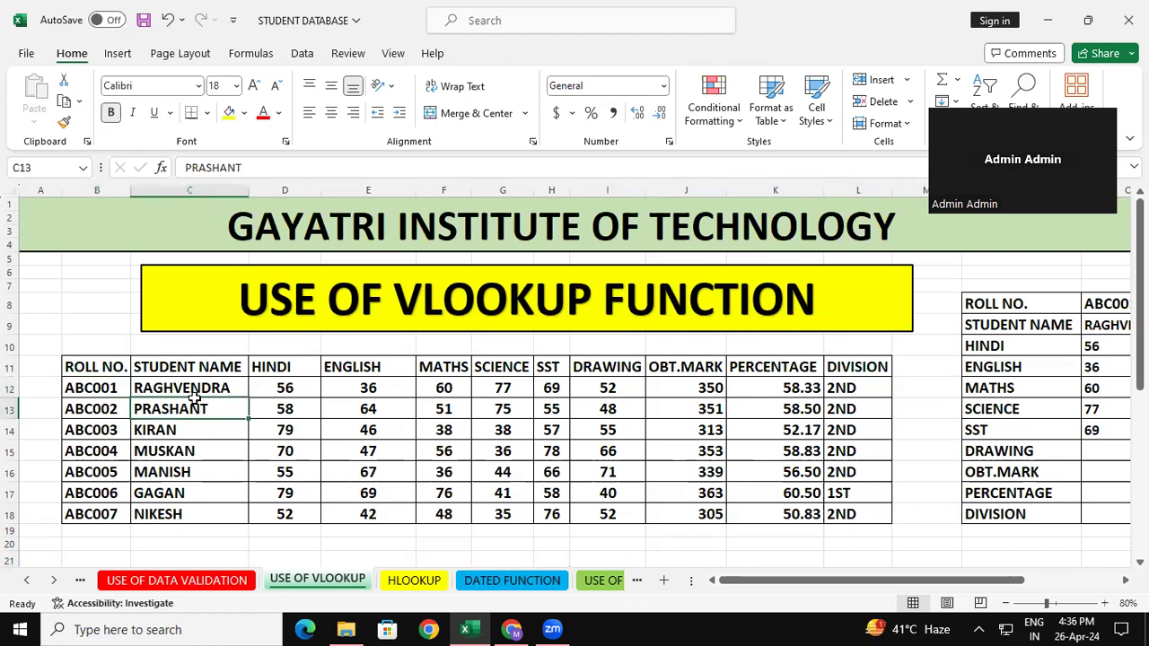
click(302, 394)
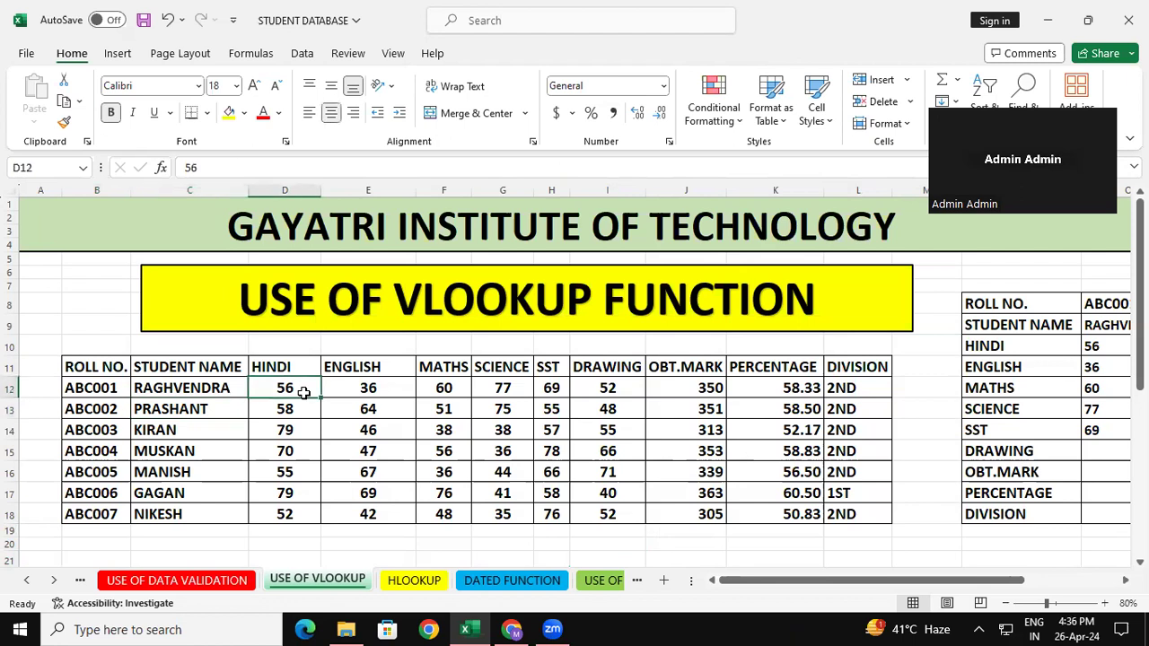
click(637, 436)
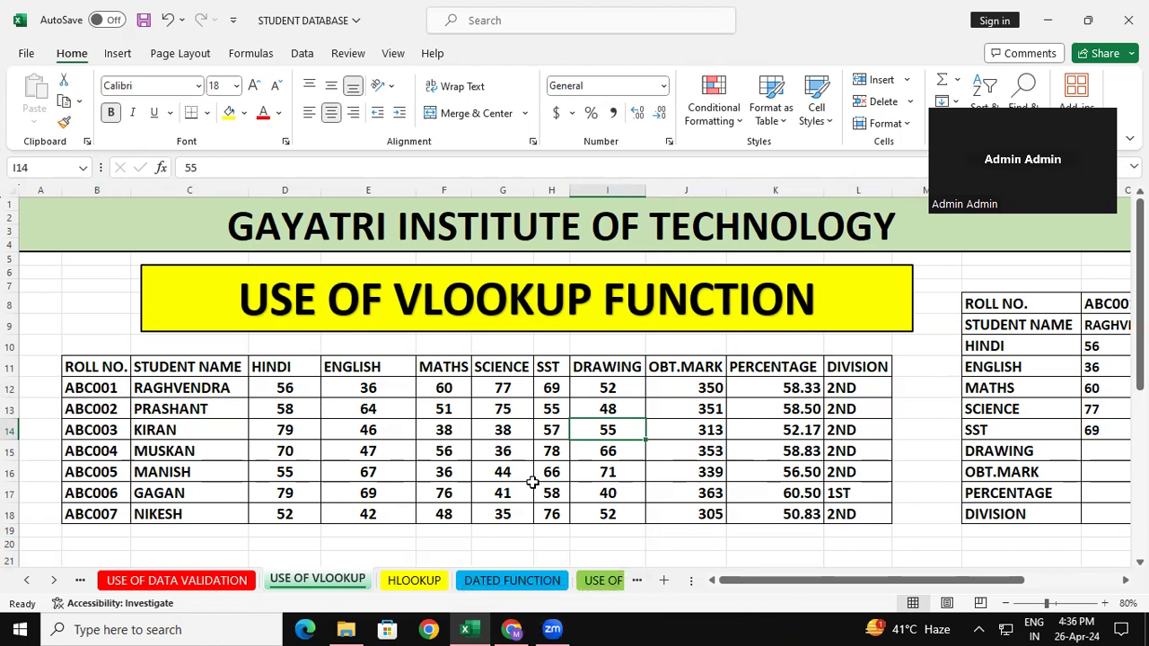
drag(202, 375, 206, 462)
drag(310, 385, 310, 403)
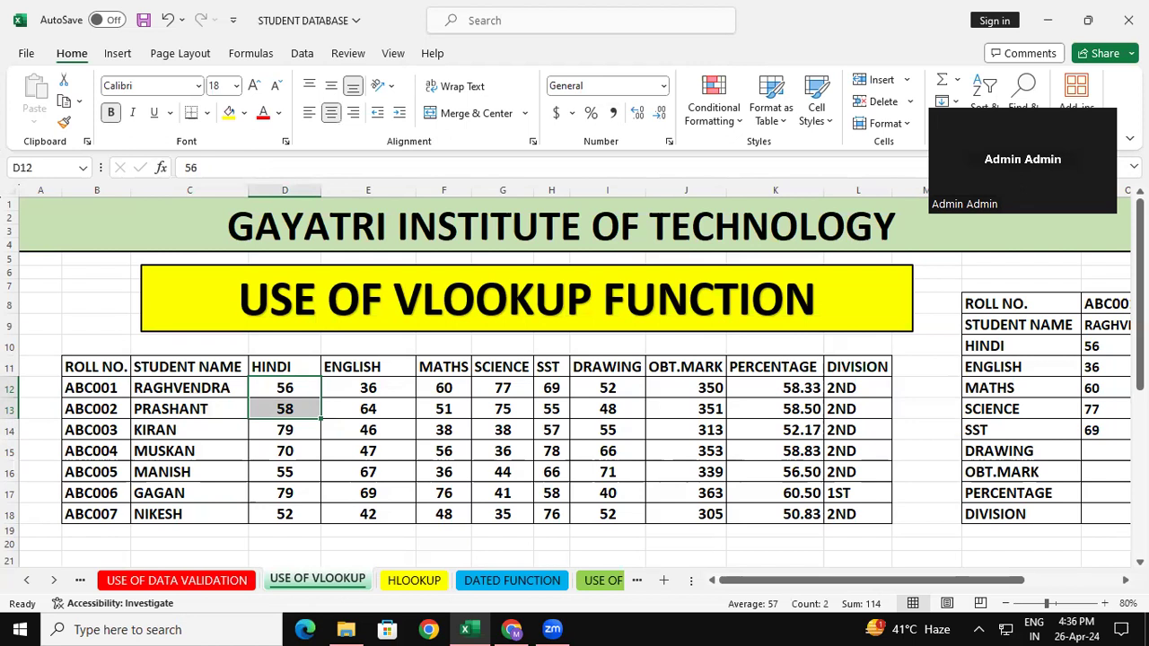
scroll(1074, 492, right, 1)
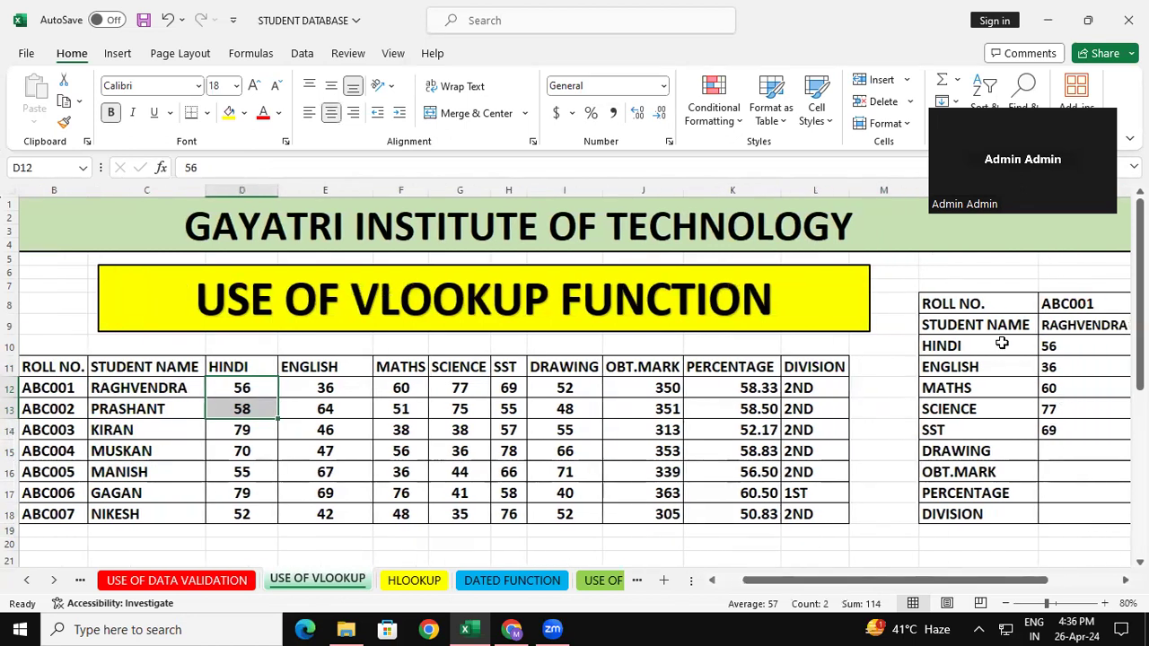
click(65, 367)
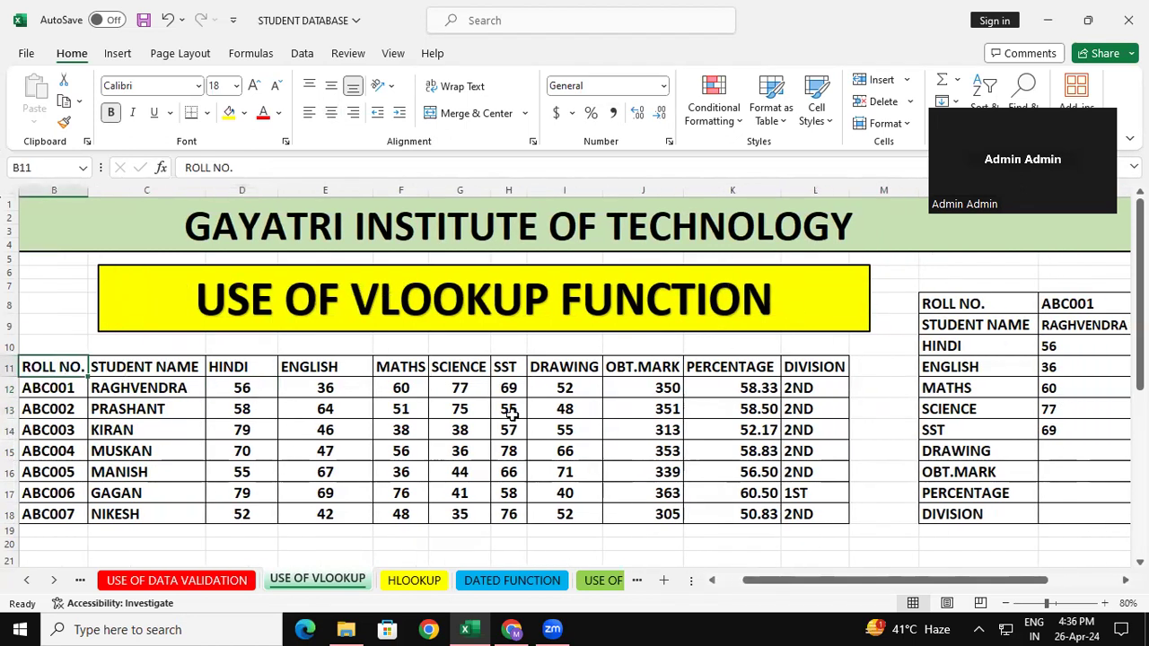
click(47, 388)
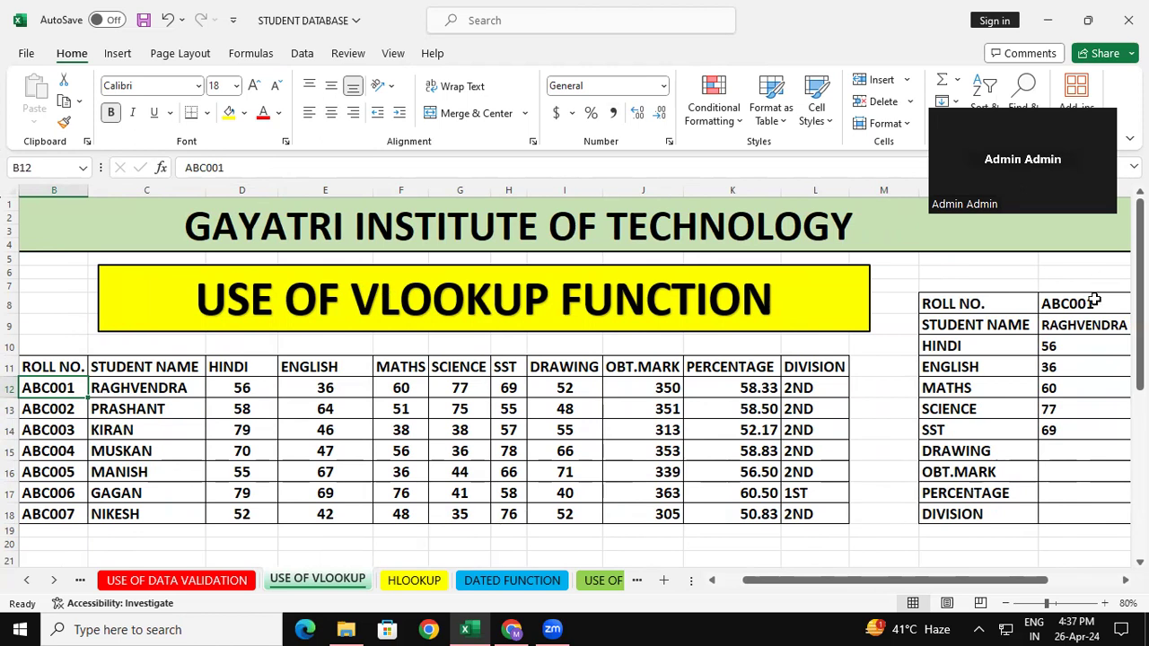
Clear the existing values beside the lookup form's labels, starting at the ROLL NO. cell O8.
drag(1094, 303, 1086, 420)
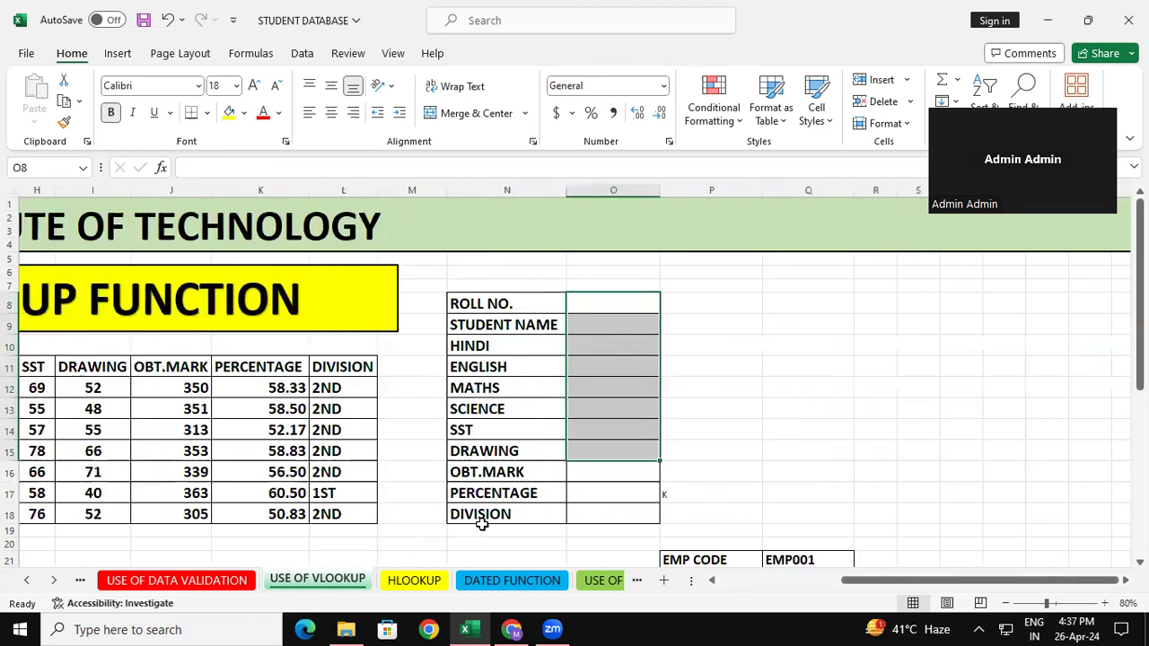
click(868, 476)
Copy the first student's roll number from B12 into the lookup form's ROLL NO. cell O8.
drag(938, 581, 790, 591)
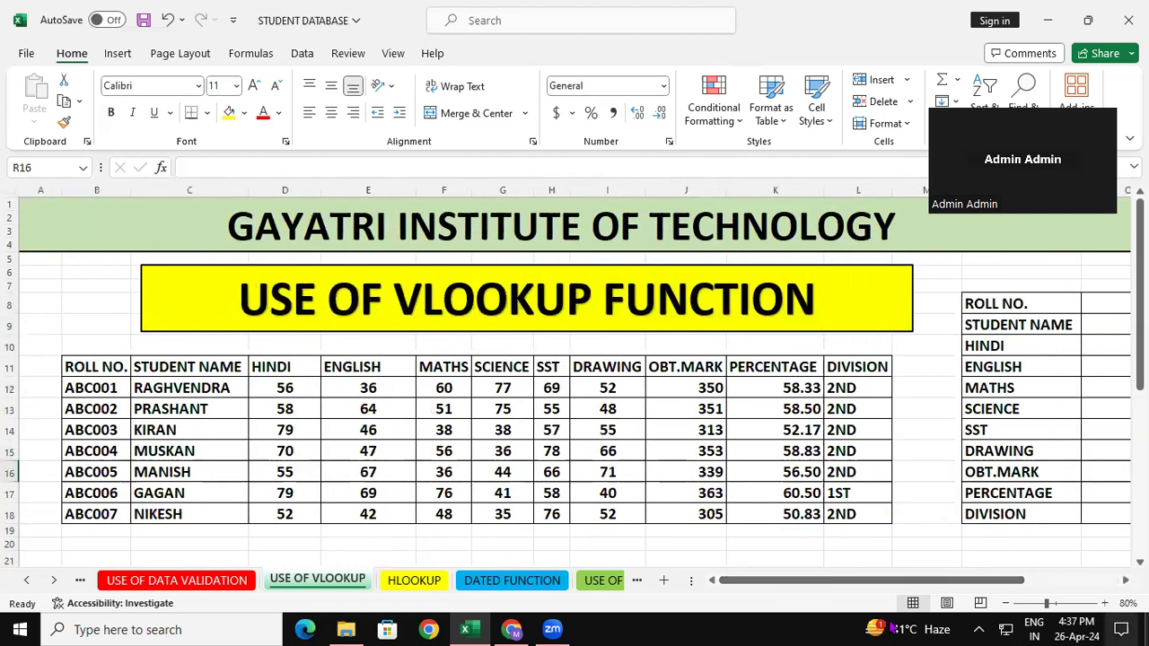
click(85, 388)
right_click(89, 388)
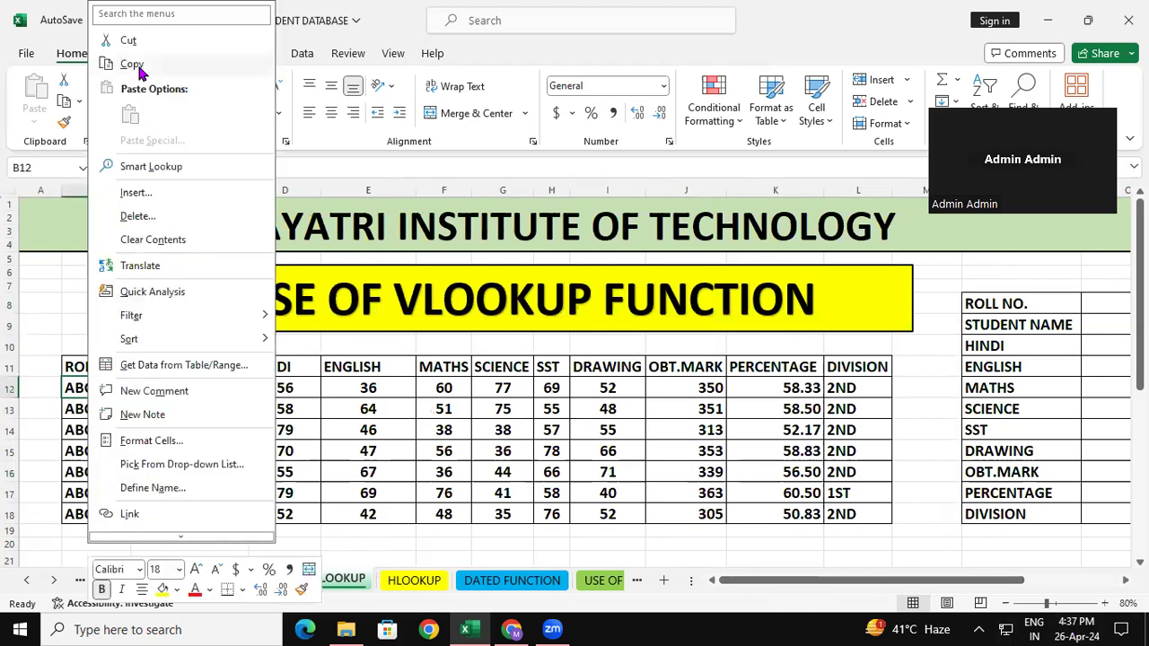
click(136, 65)
click(1103, 303)
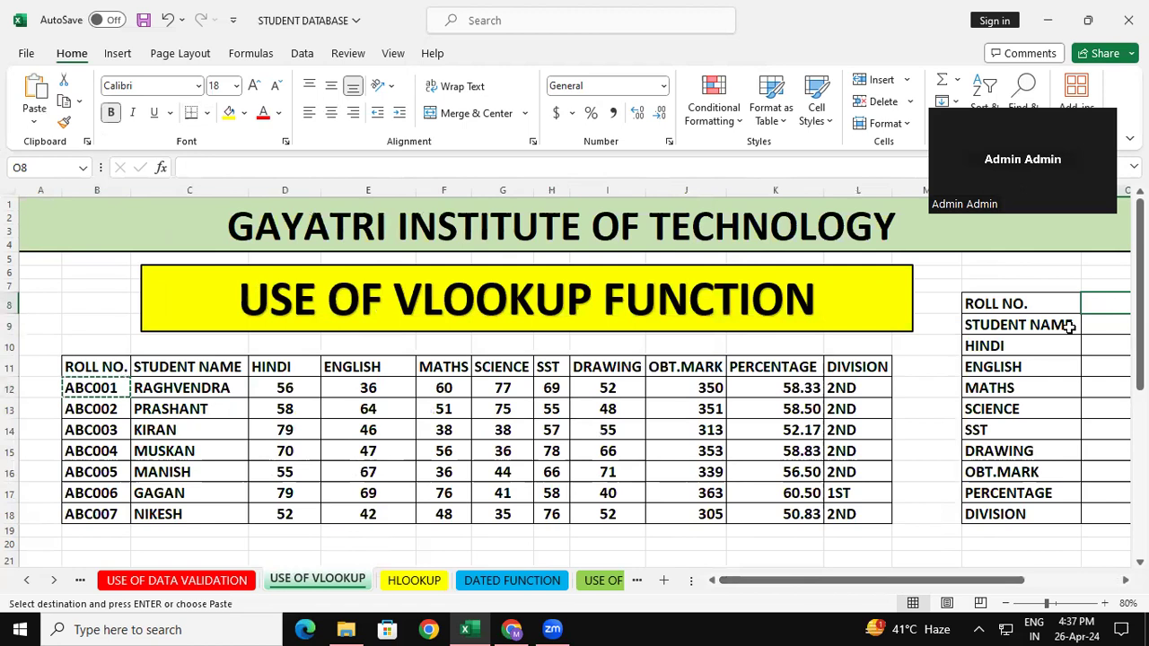
key(ctrl+v)
Review the lookup form's empty fields and compare them with the student records in the marks table.
scroll(1020, 344, right, 3)
click(916, 406)
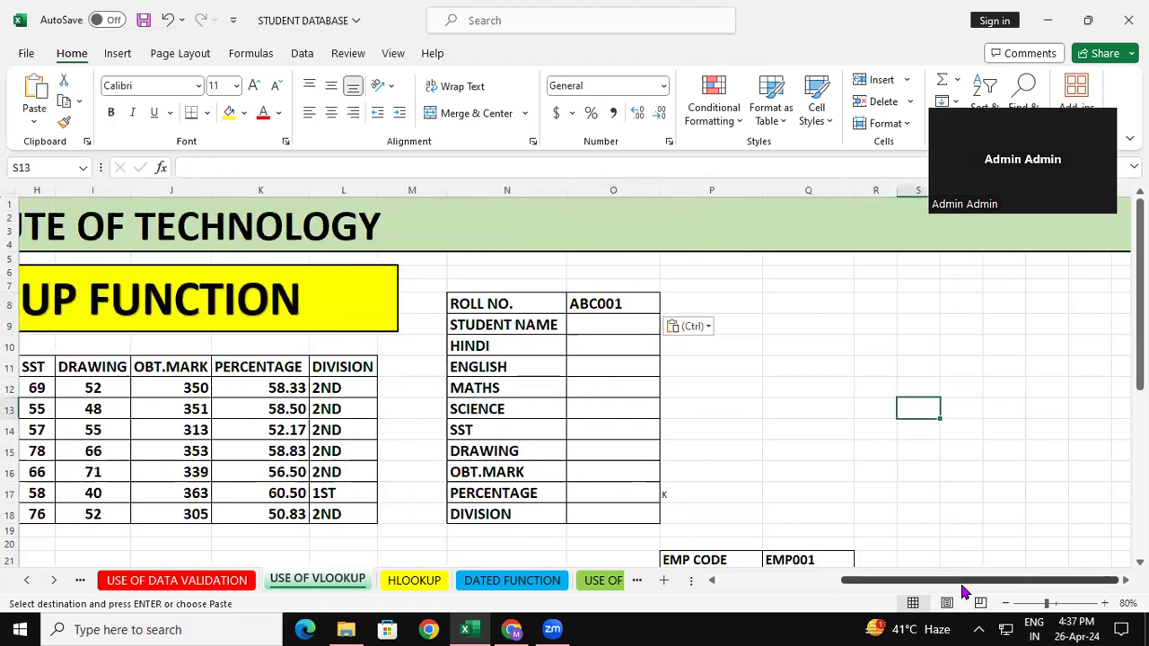
drag(961, 585, 862, 588)
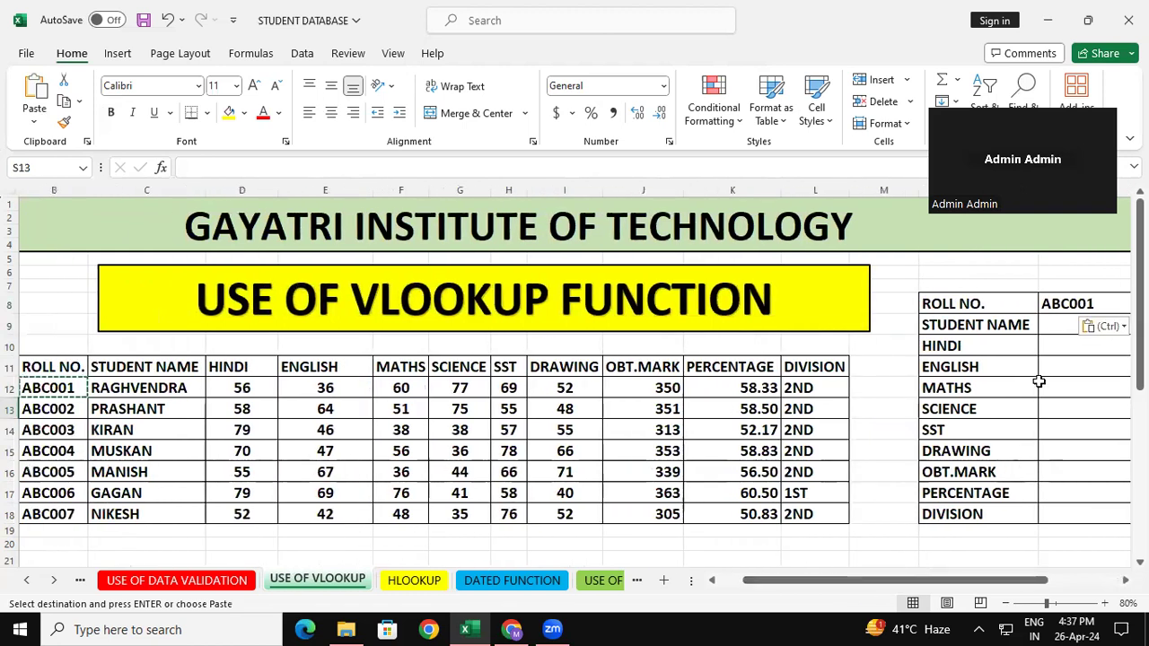
click(788, 388)
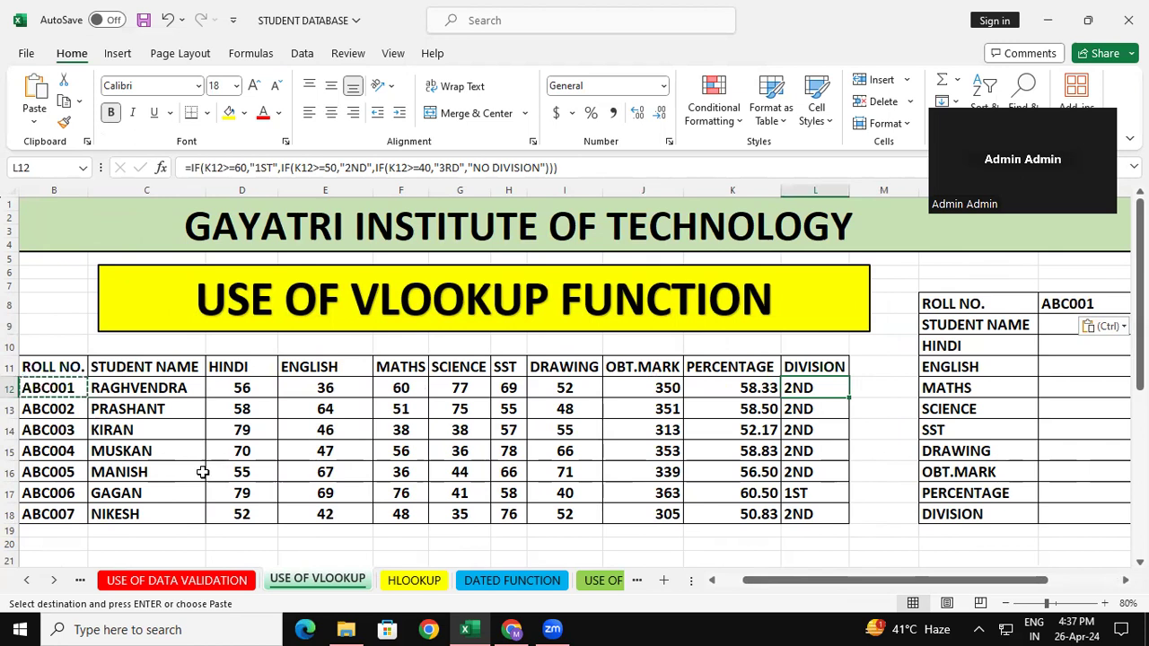
click(48, 445)
click(135, 411)
click(52, 384)
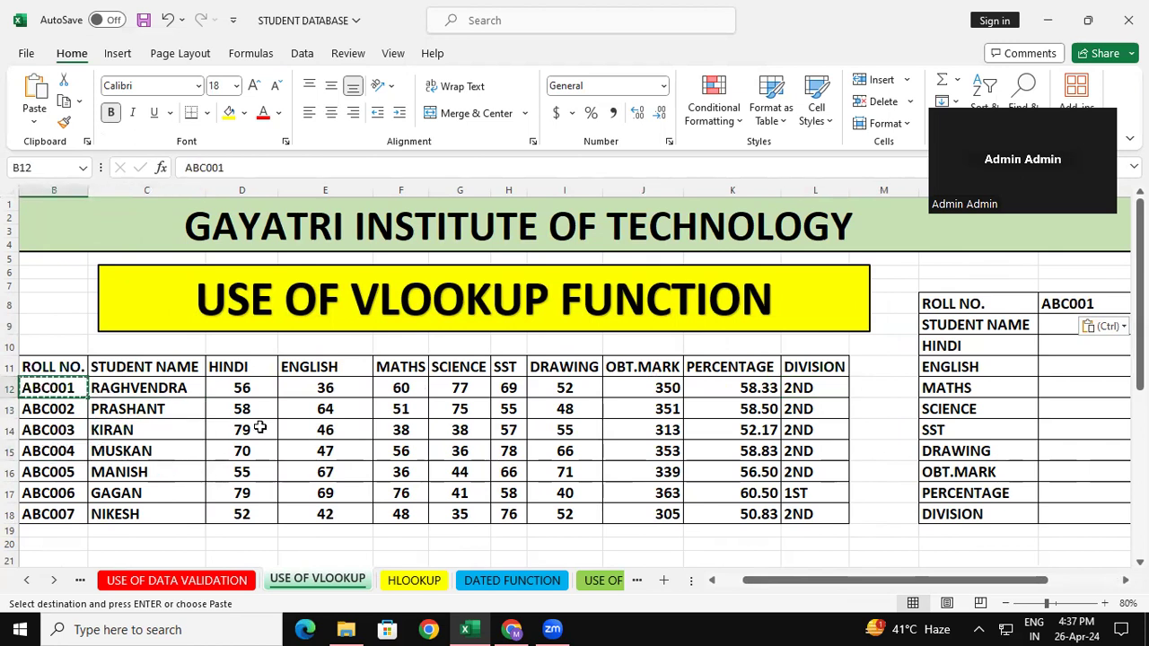
click(501, 516)
Start a VLOOKUP formula in the STUDENT NAME cell O9 with O8 as lookup value and B11:L18 as table array.
click(1061, 328)
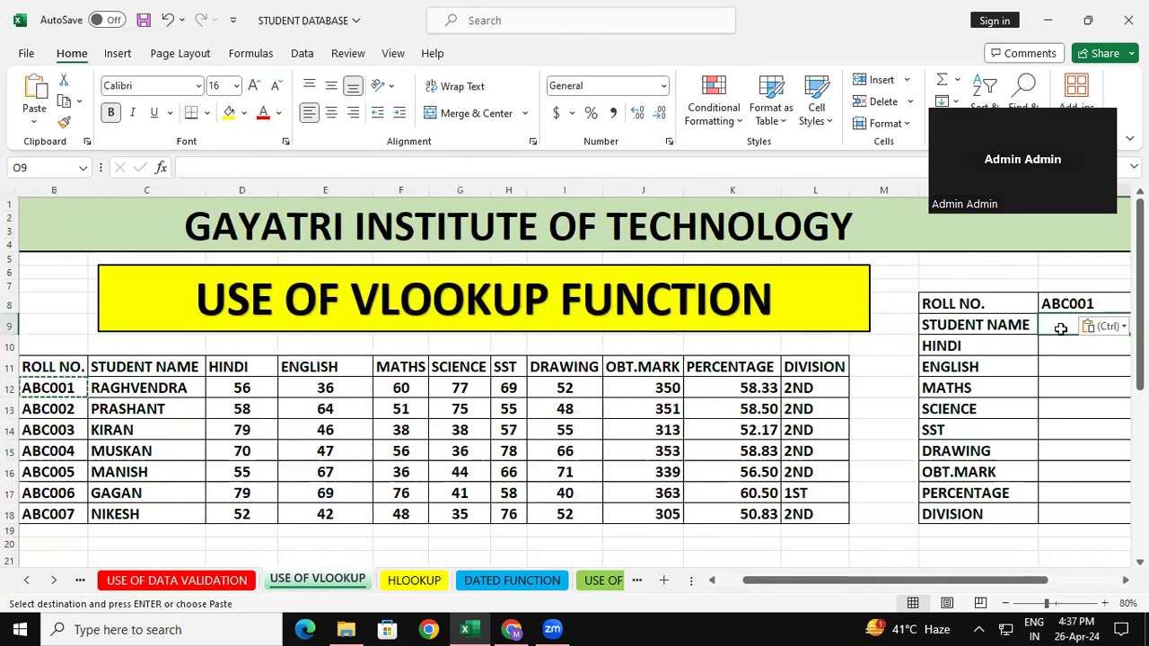
text(=)
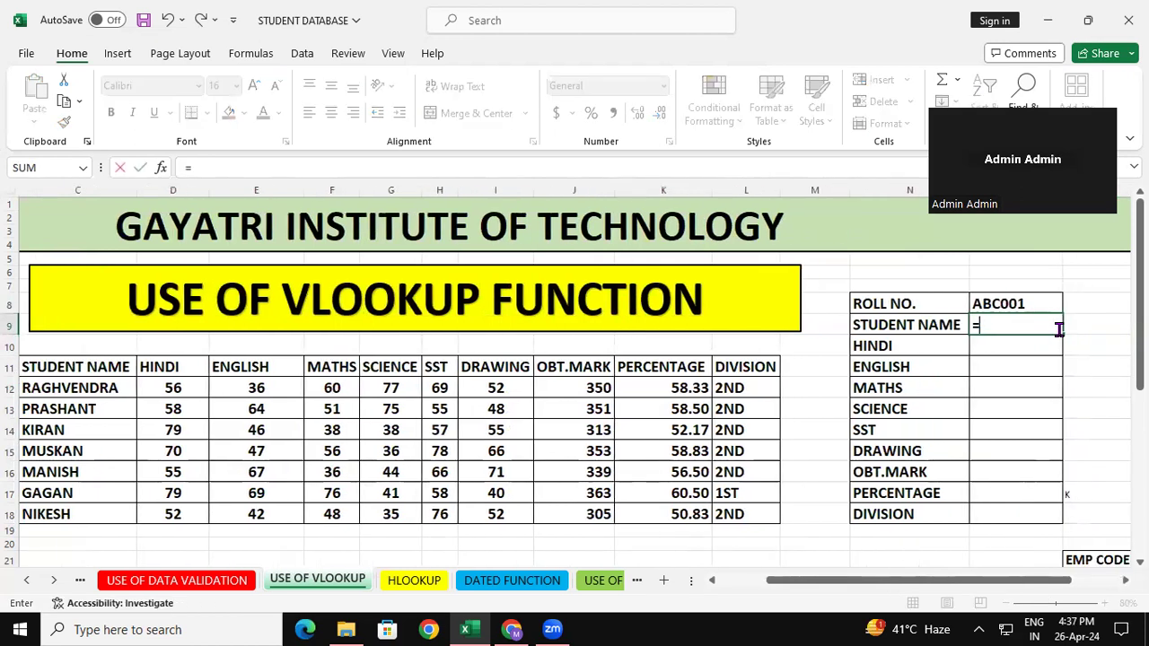
text(vloo)
key(Tab)
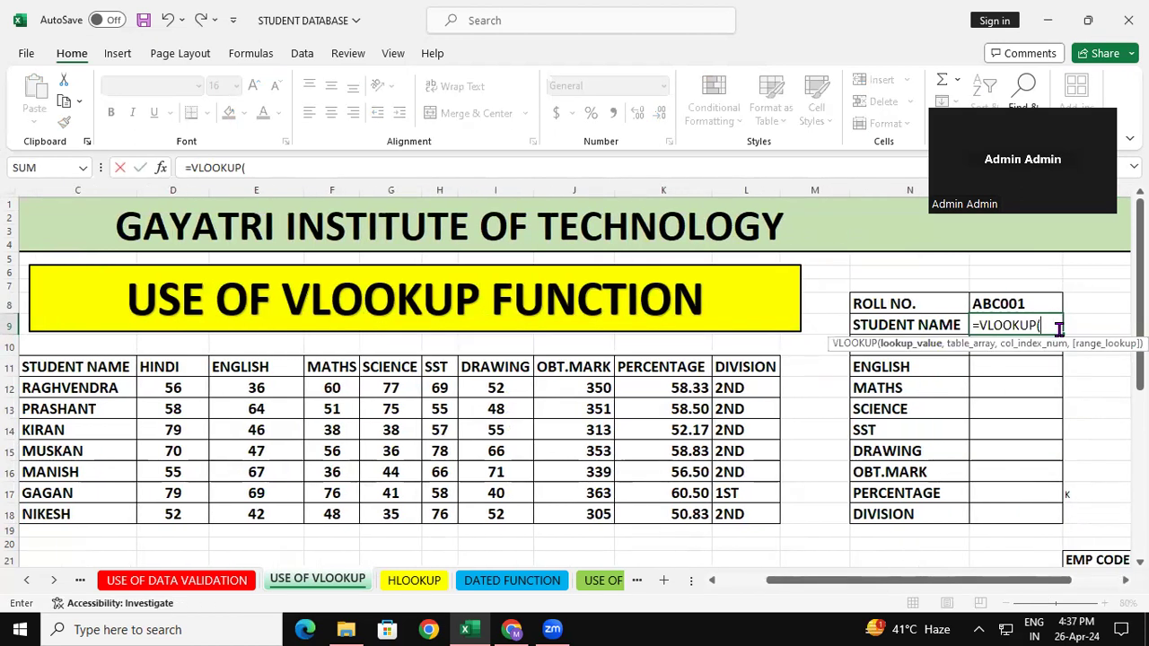
click(1003, 304)
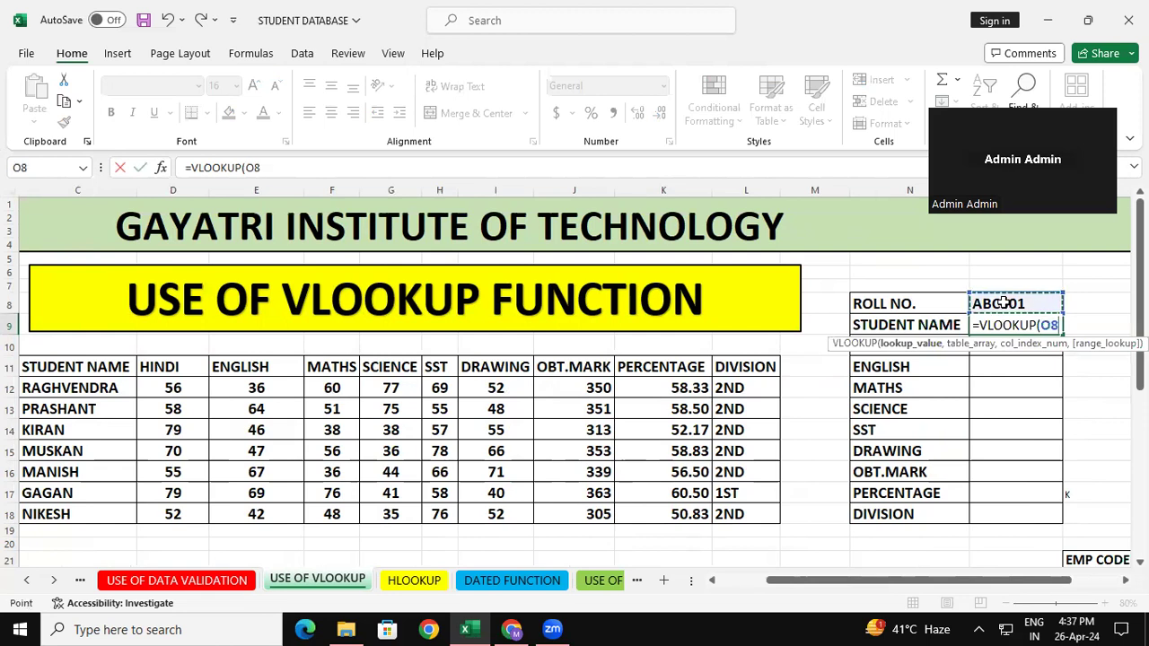
text(,)
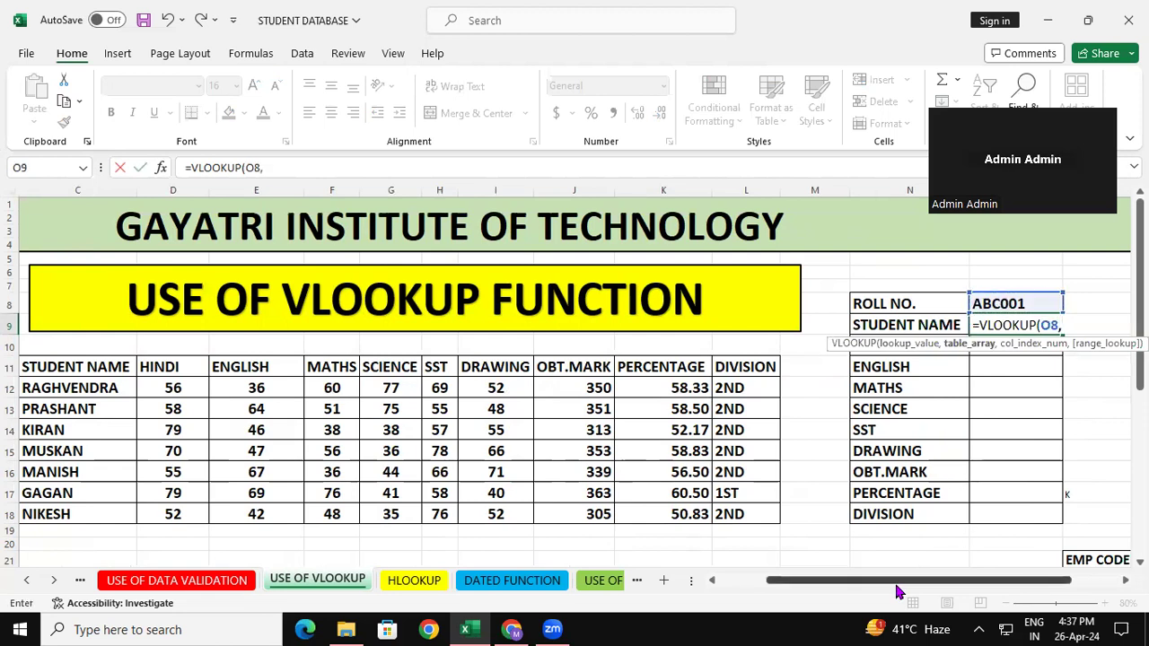
drag(898, 586, 848, 586)
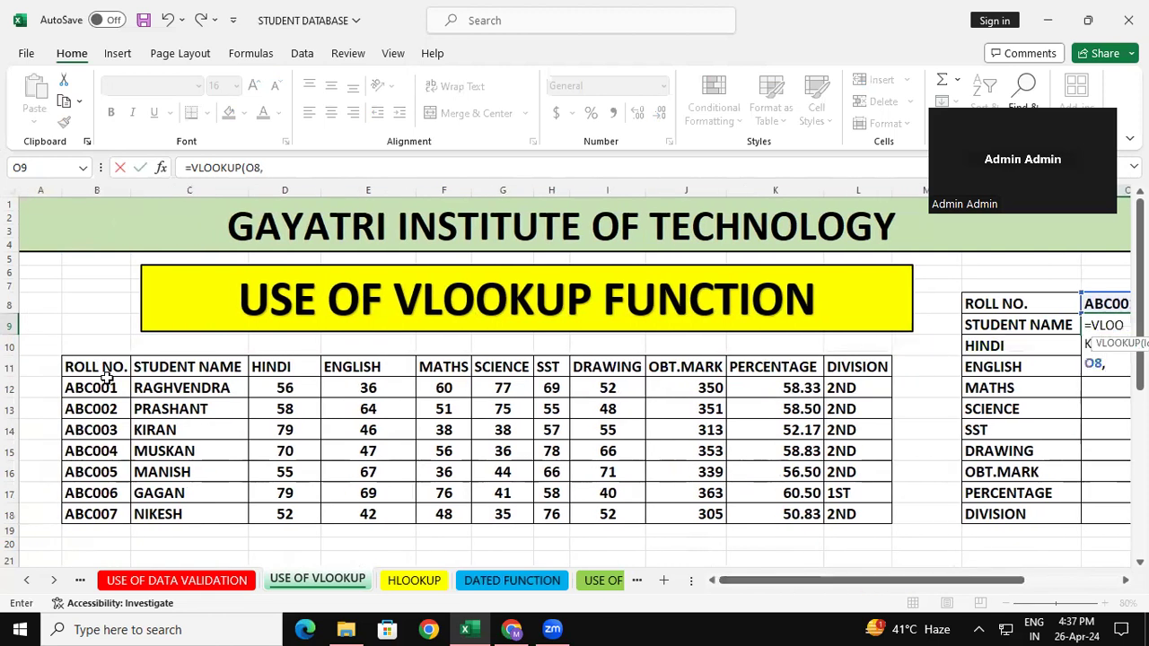
drag(103, 368, 839, 512)
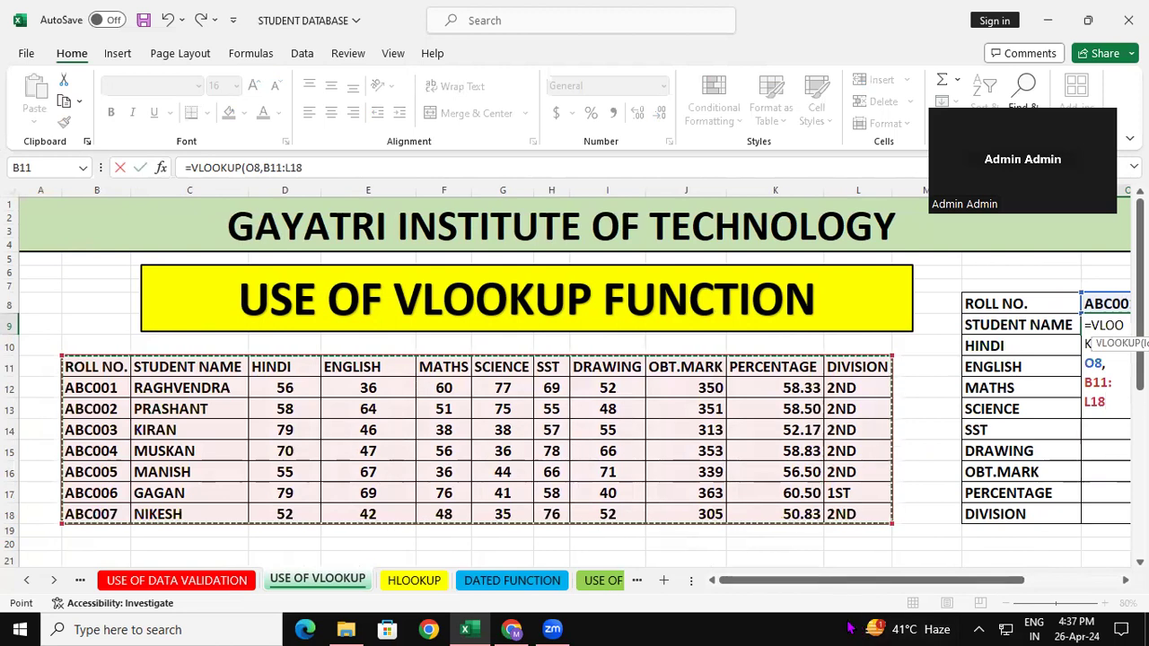
drag(826, 585, 859, 579)
text(,)
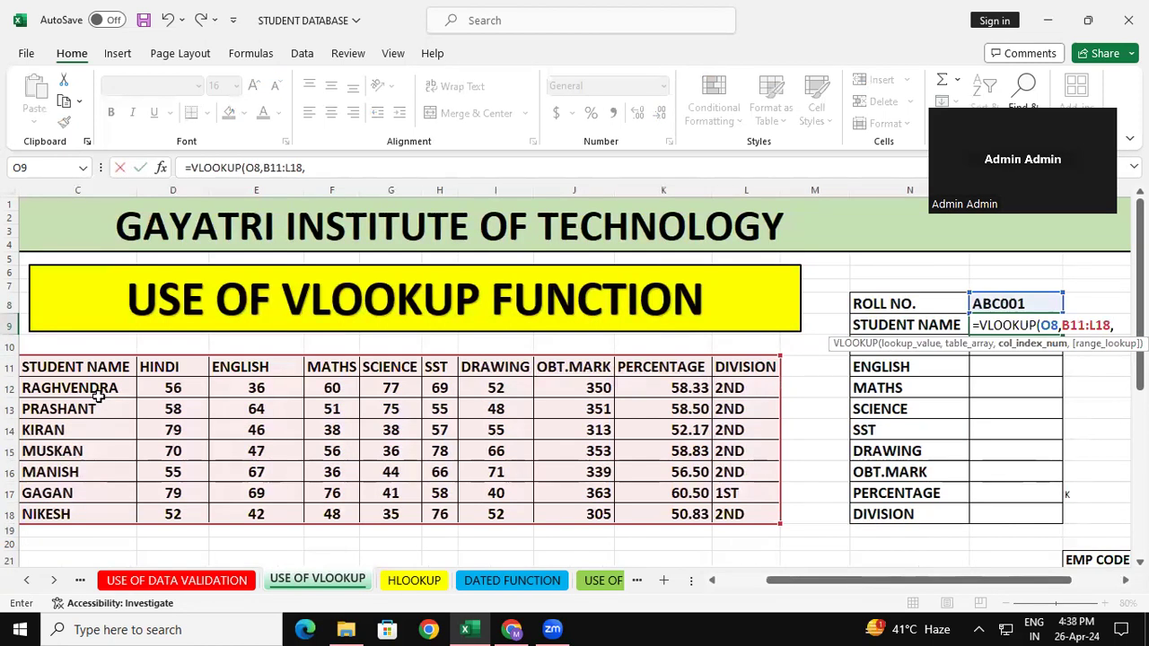
Complete the O9 formula with column index 2 and range lookup 0, giving =VLOOKUP(O8,B11:L18,2,0).
text(,2)
key(BackSpace)
key(BackSpace)
text(2,0)
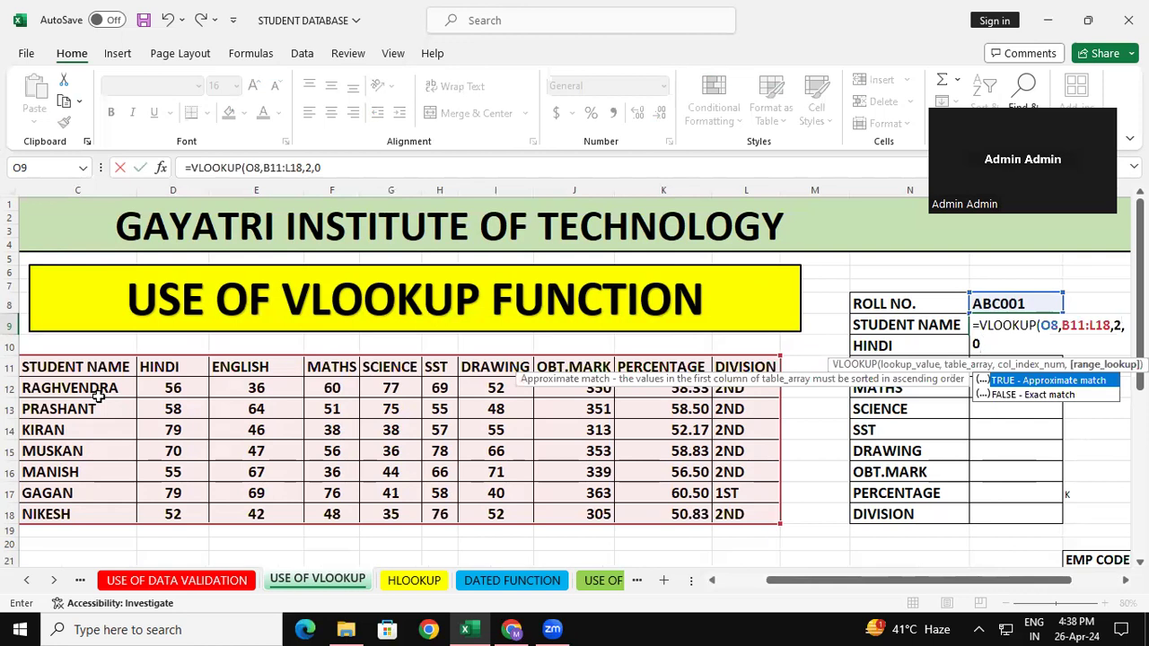
text())
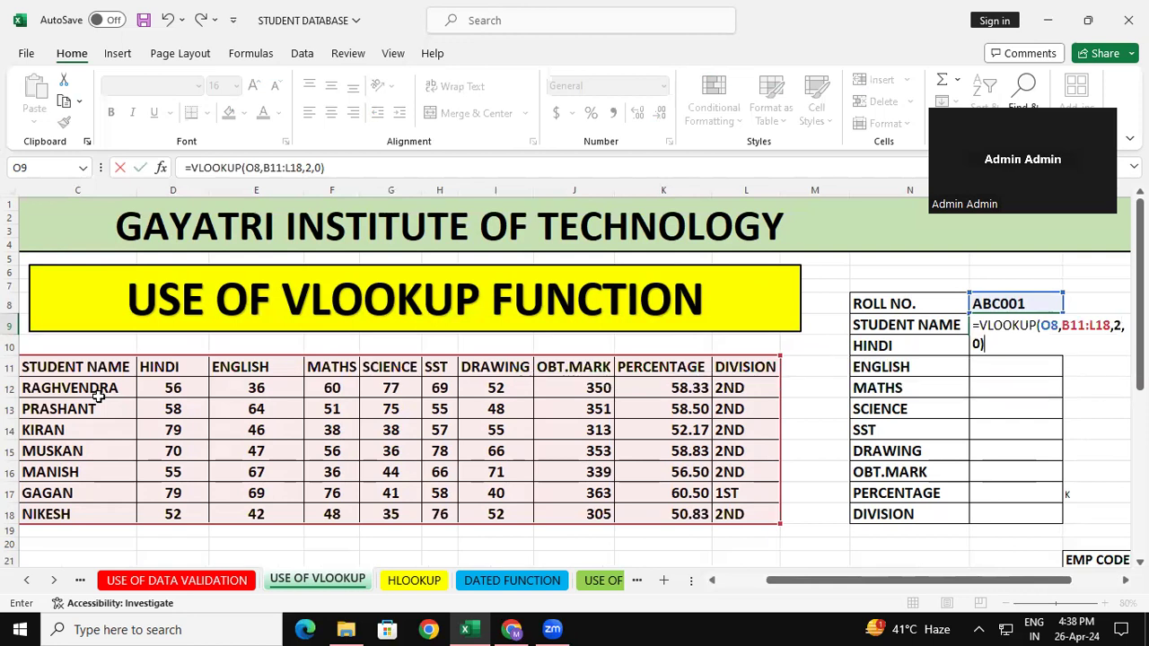
key(Return)
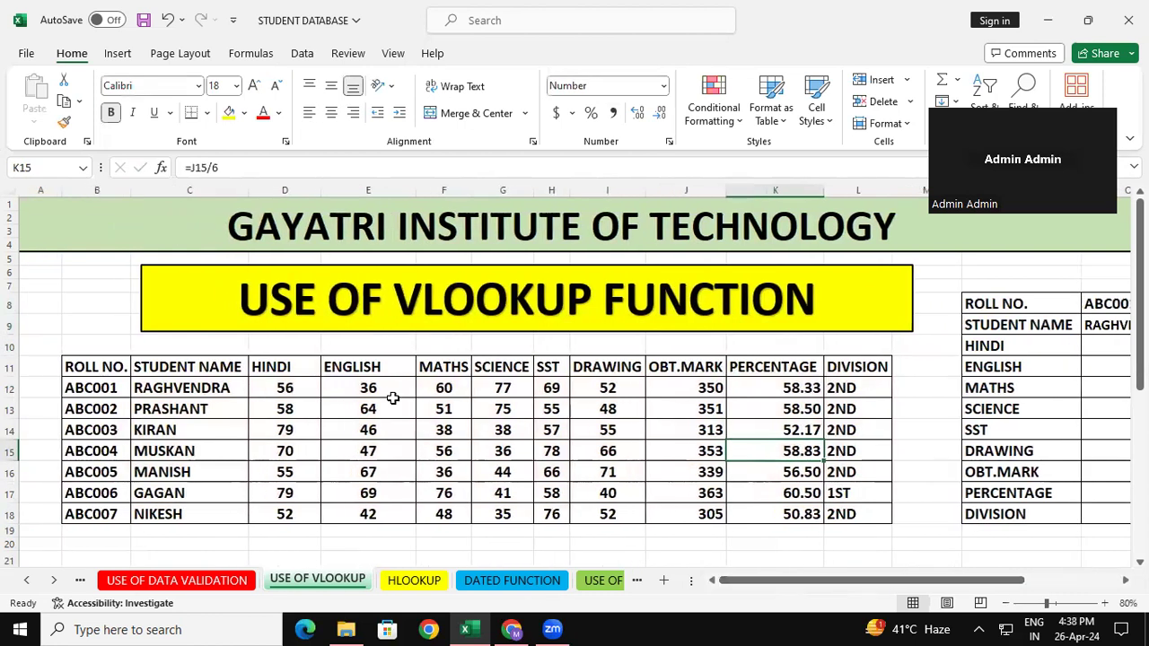
Start a VLOOKUP formula in the lookup form's HINDI cell O10 with the roll number cell O8 as lookup value.
click(304, 388)
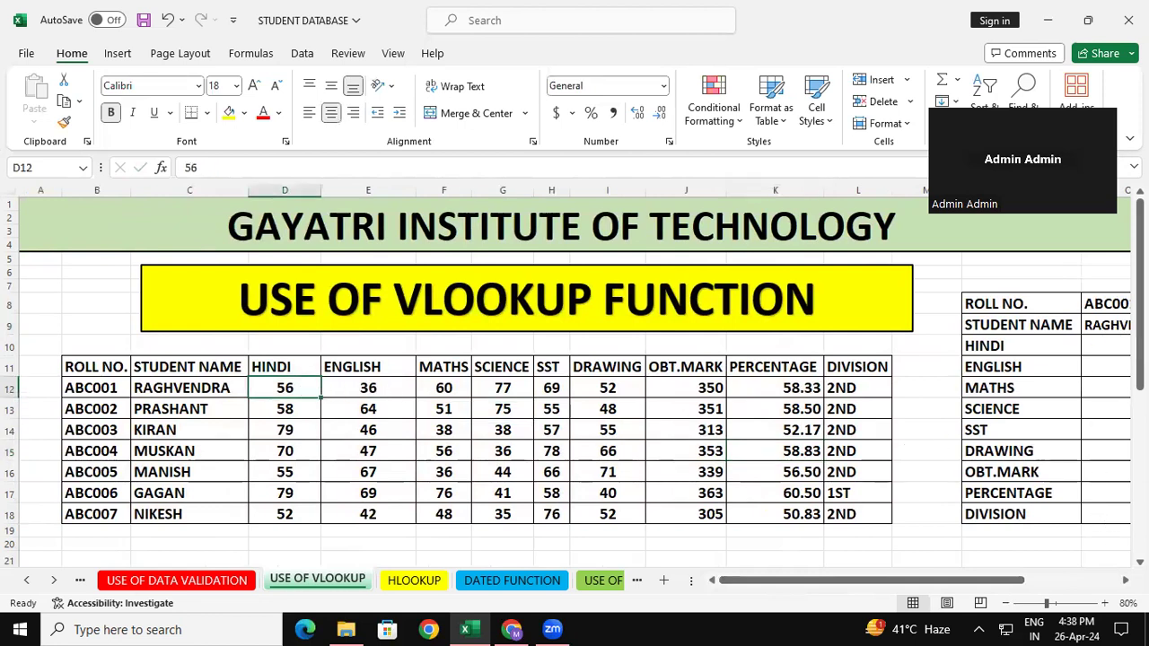
scroll(1068, 359, right, 1)
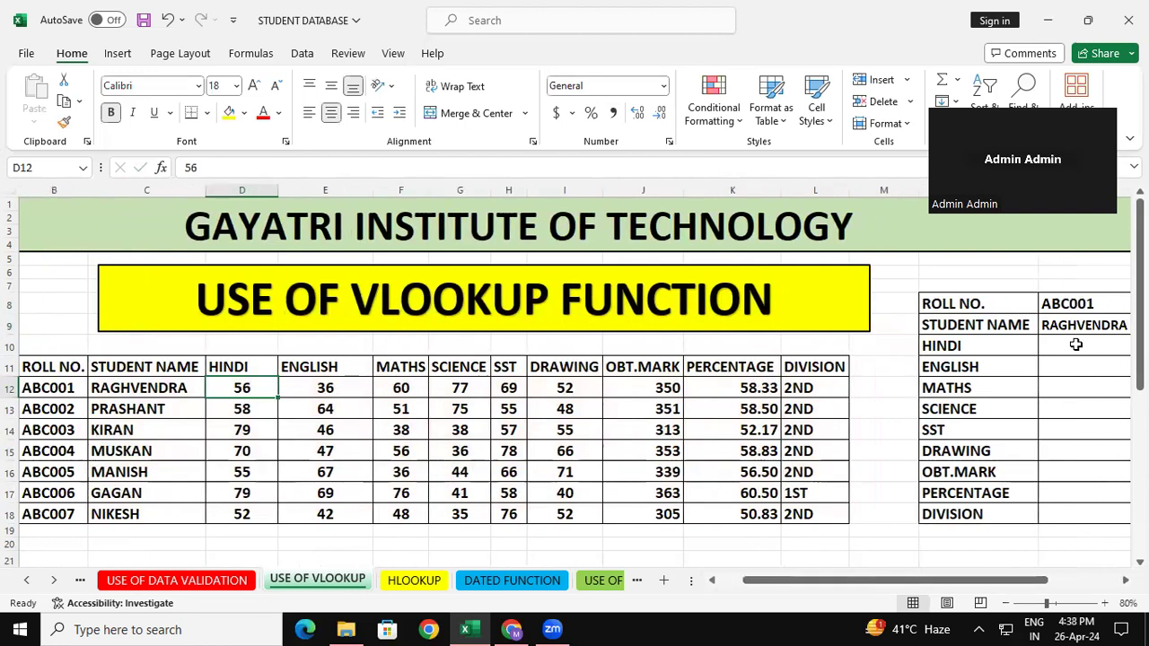
click(1063, 352)
text(=)
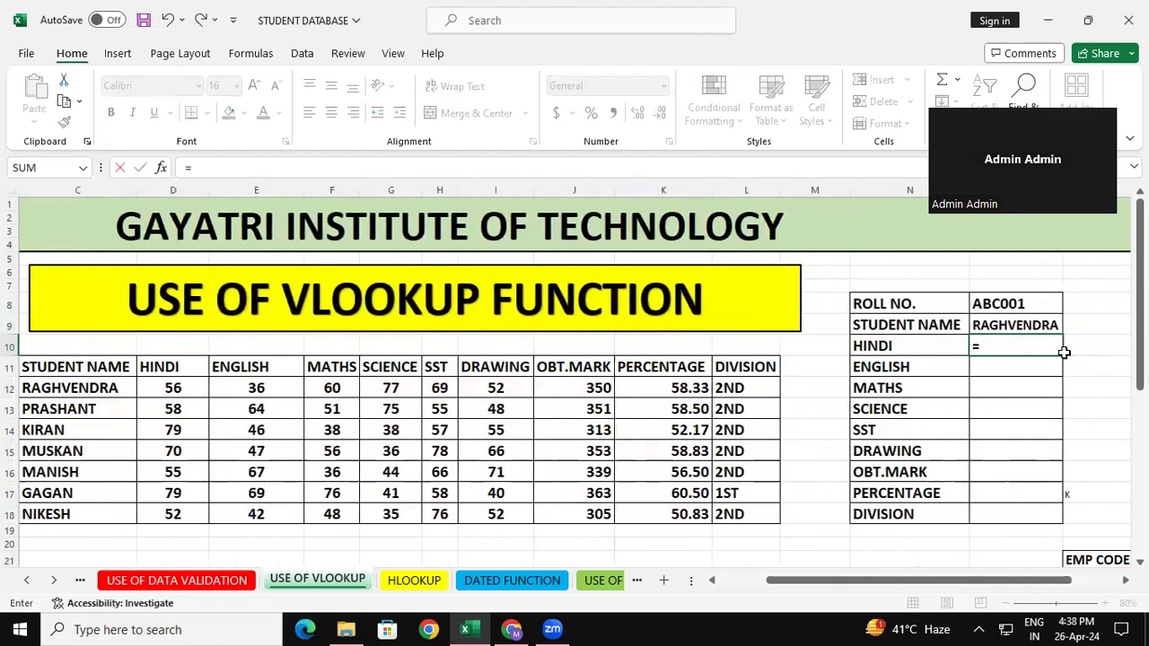
text(vloo)
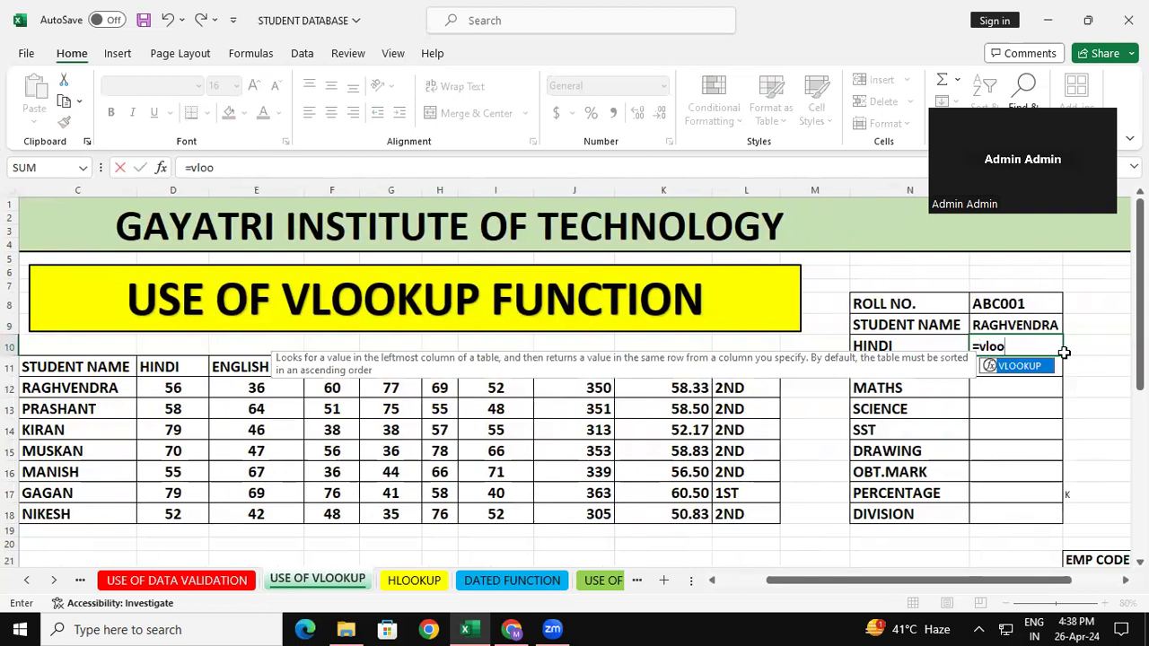
key(Tab)
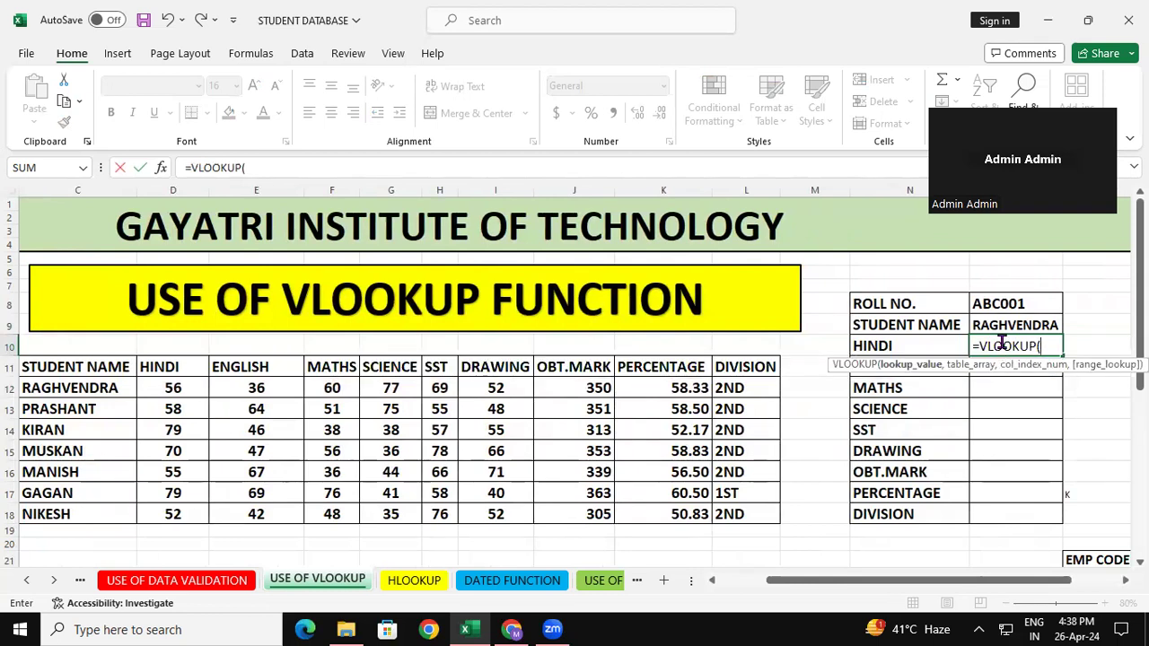
click(1012, 305)
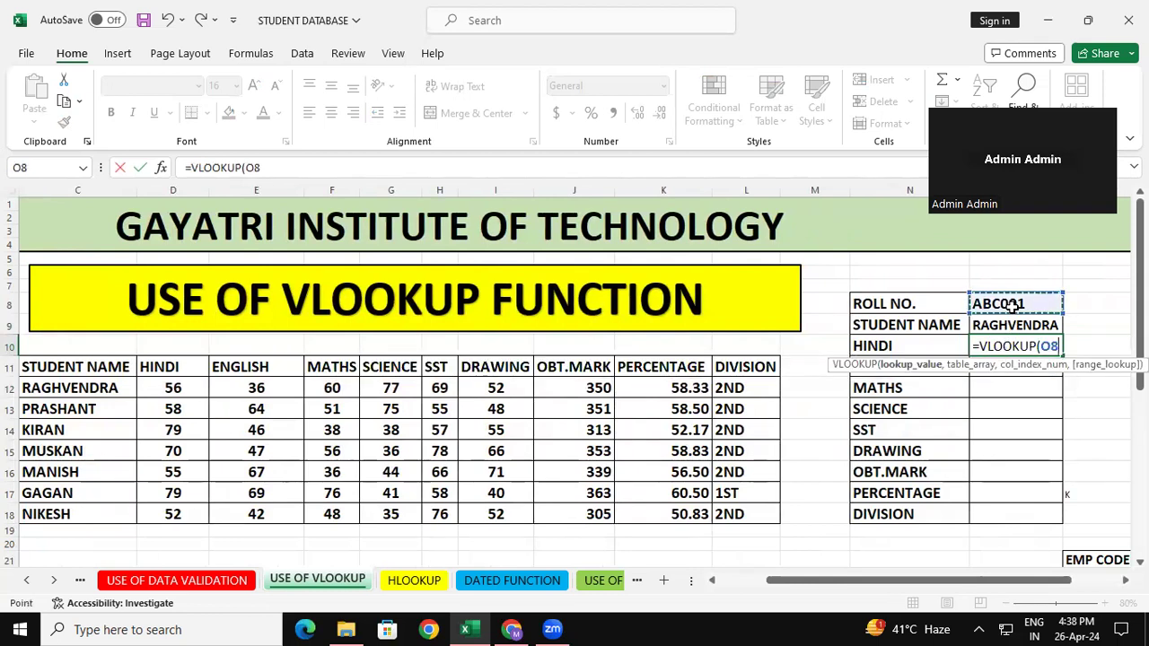
text(,)
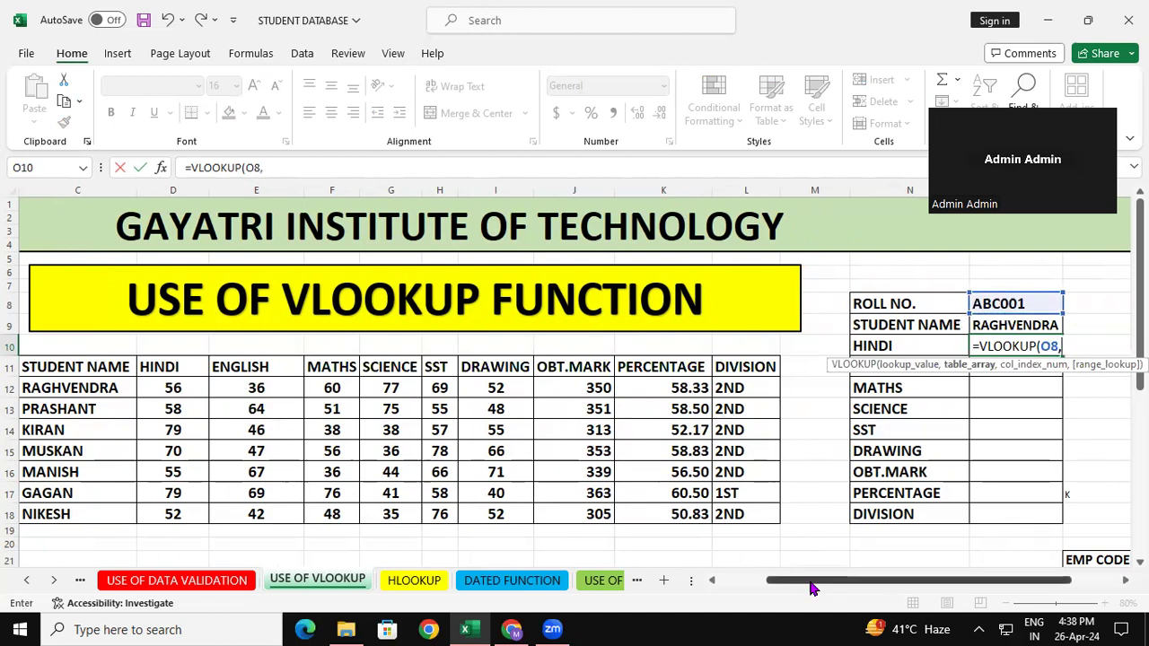
Complete the O10 formula with table array B11:L18, column index 3 and range lookup 0, giving =VLOOKUP(O8,B11:L18,3,0).
drag(813, 589, 790, 588)
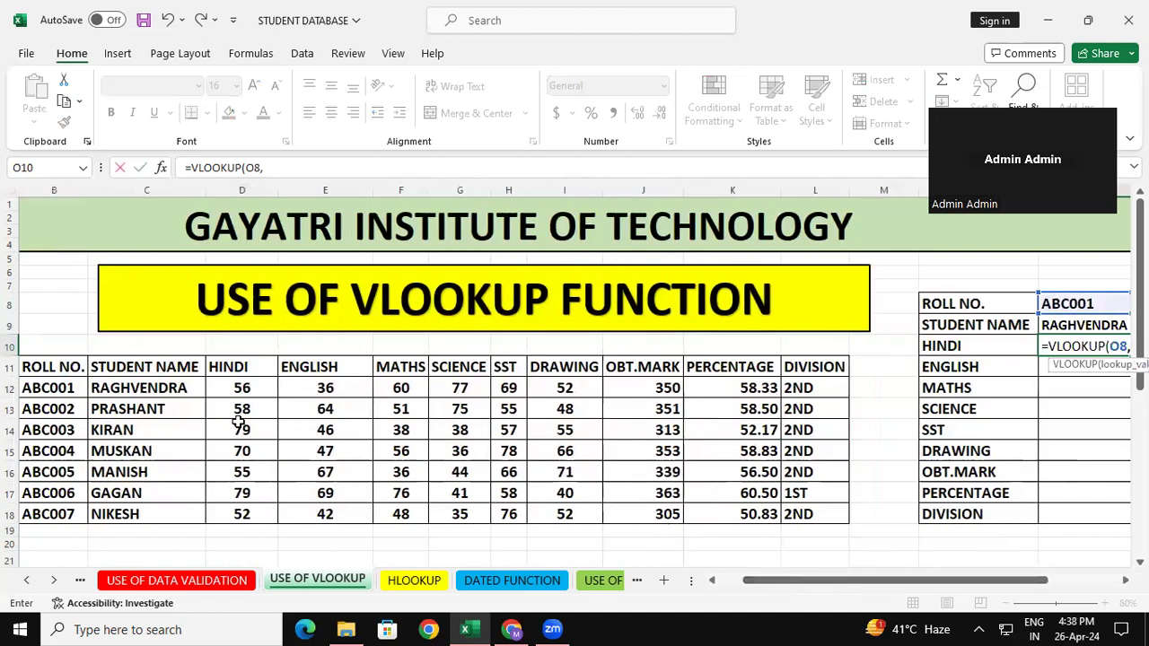
drag(69, 371, 830, 518)
drag(802, 585, 872, 480)
text(,)
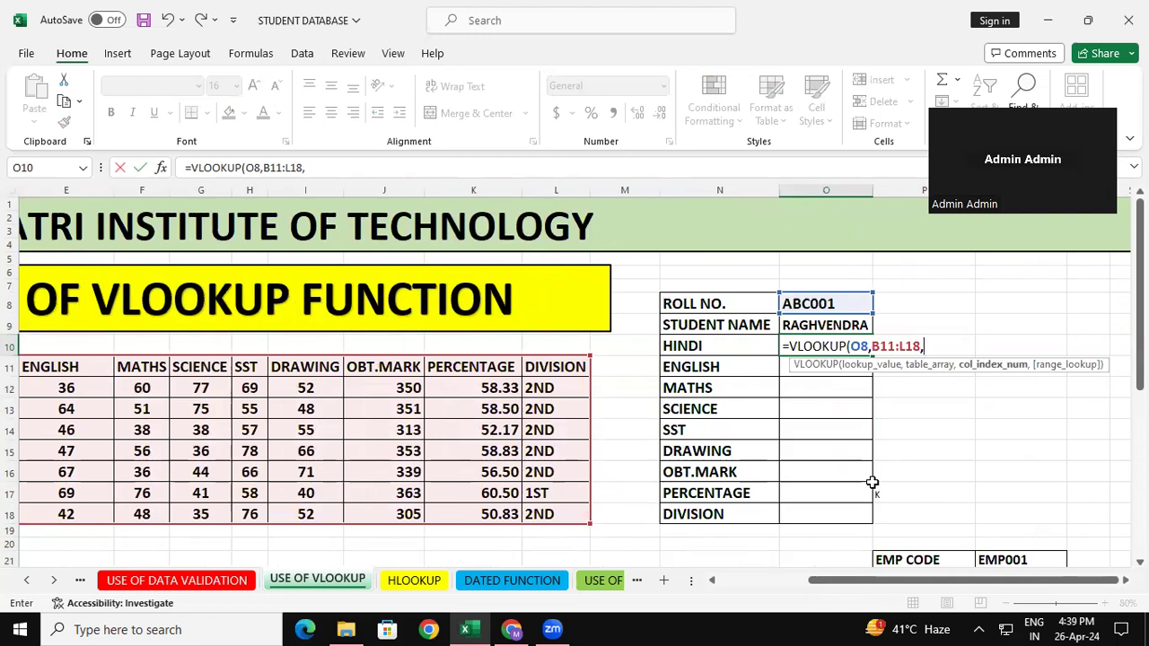
text(3,0)
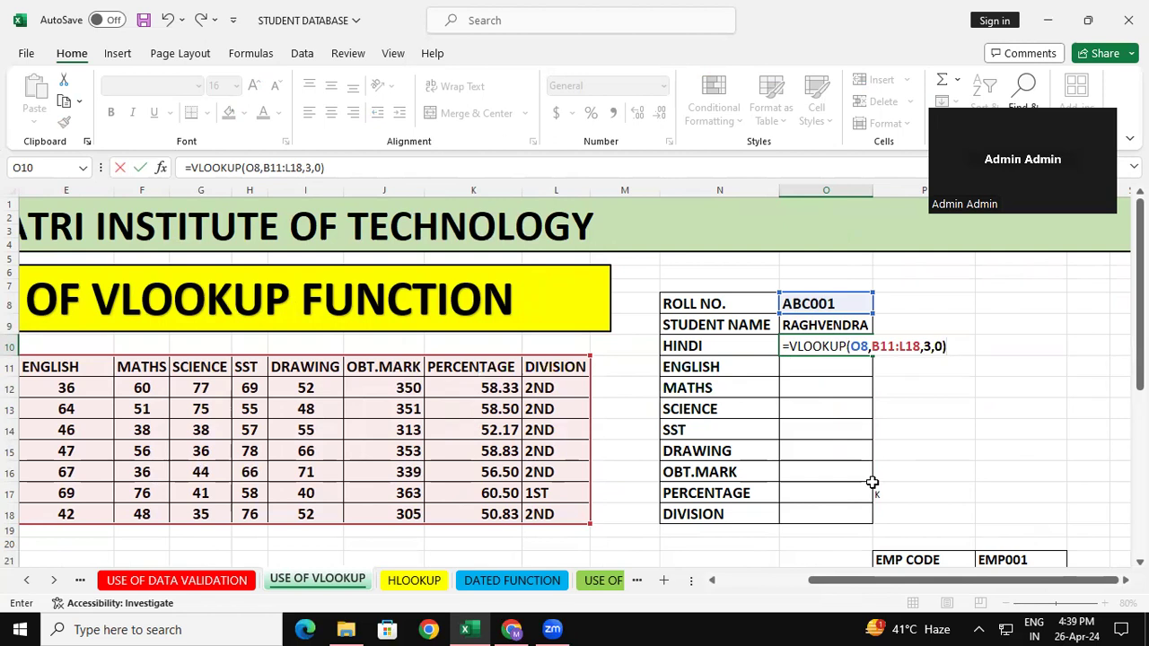
key(Return)
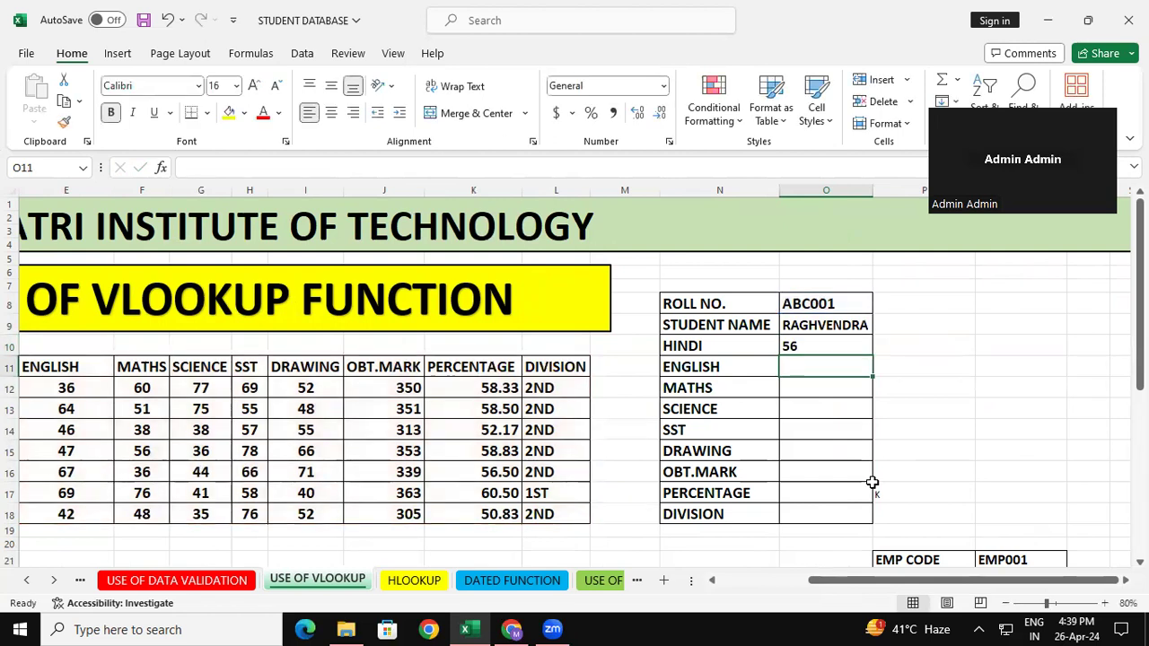
Try to fill the HINDI formula from O10 down to O18, and compare the form's row labels with the marks table's headings.
click(854, 345)
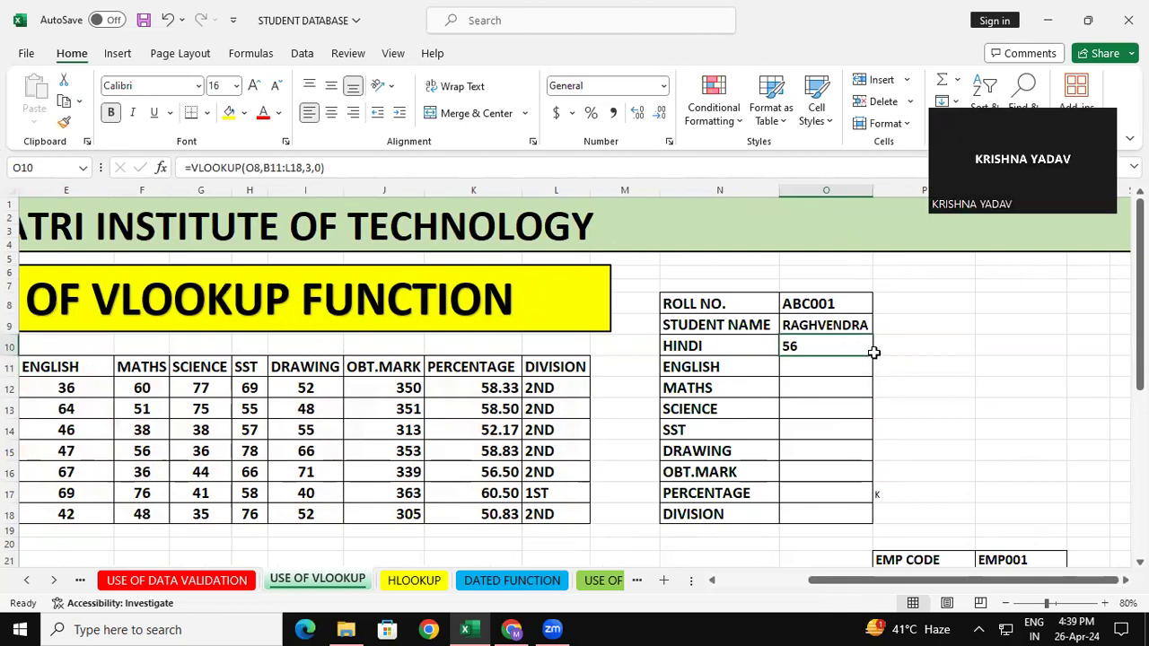
double_click(870, 356)
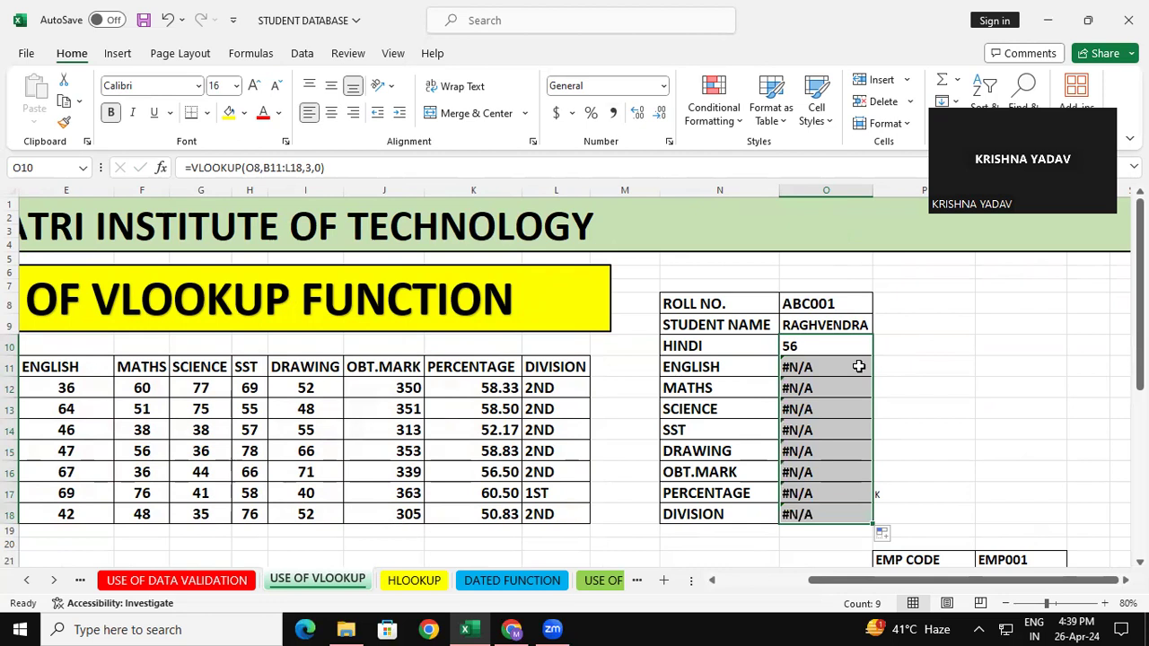
drag(996, 585, 952, 586)
drag(893, 305, 911, 492)
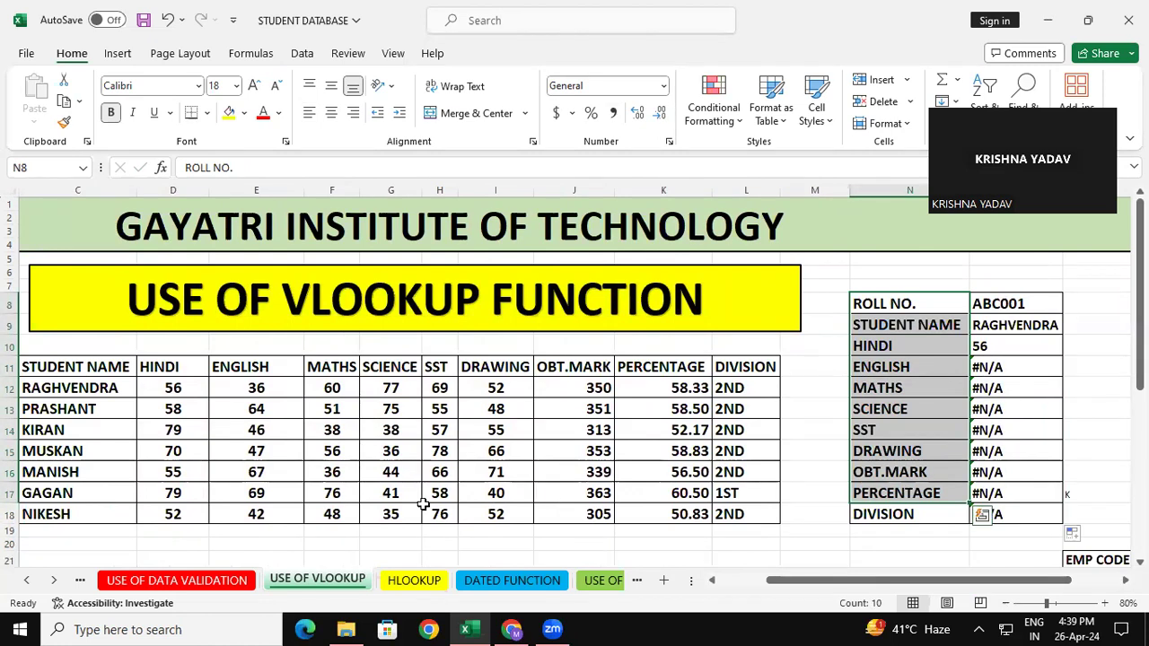
drag(130, 372, 228, 373)
drag(435, 375, 448, 369)
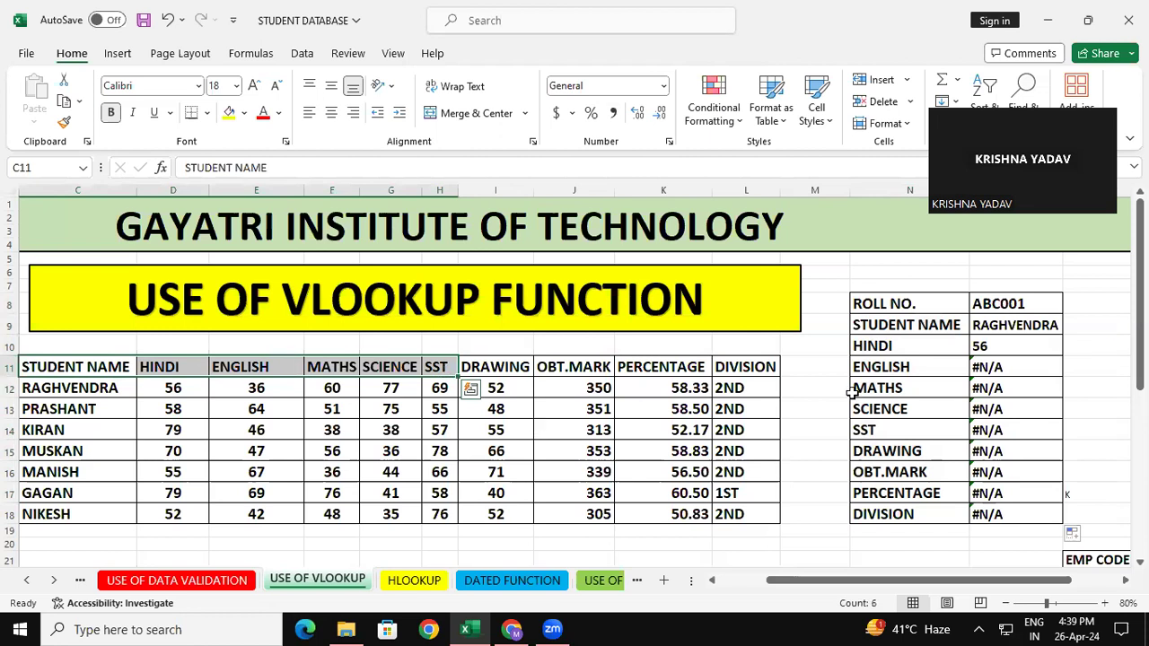
Clear the copied formulas from the ENGLISH to DIVISION cells O11:O18 of the lookup form.
drag(1013, 364, 1011, 389)
drag(1011, 442, 1000, 526)
key(Delete)
click(819, 478)
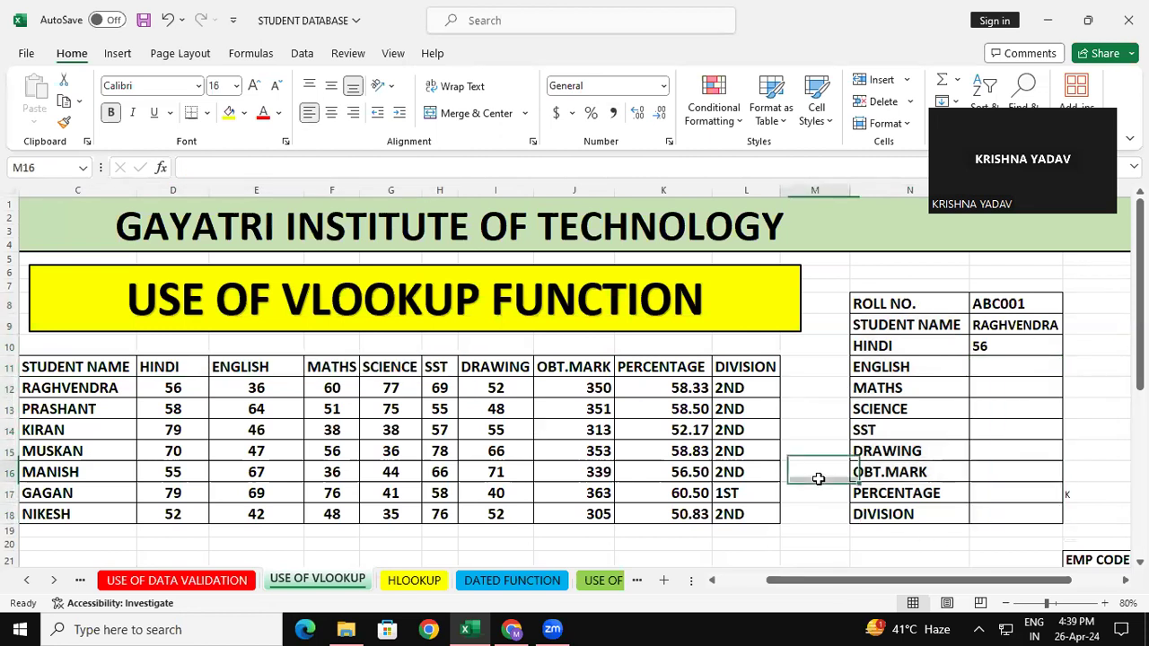
Start a VLOOKUP formula in the ENGLISH cell O11 with O8 as lookup value.
click(970, 375)
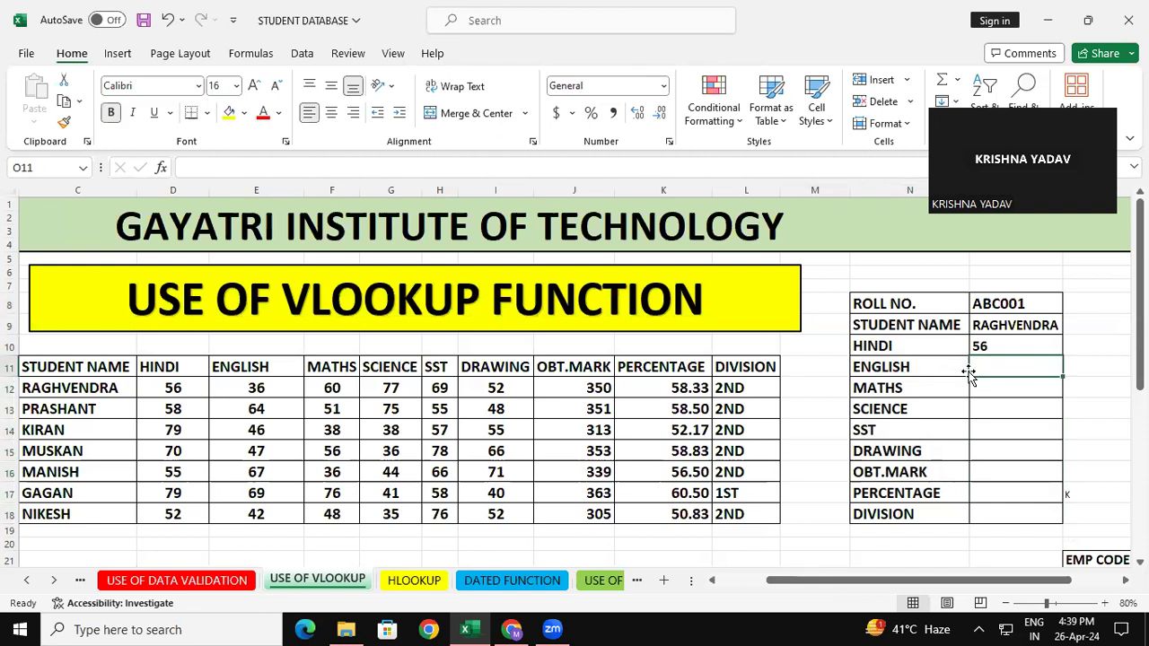
text(=)
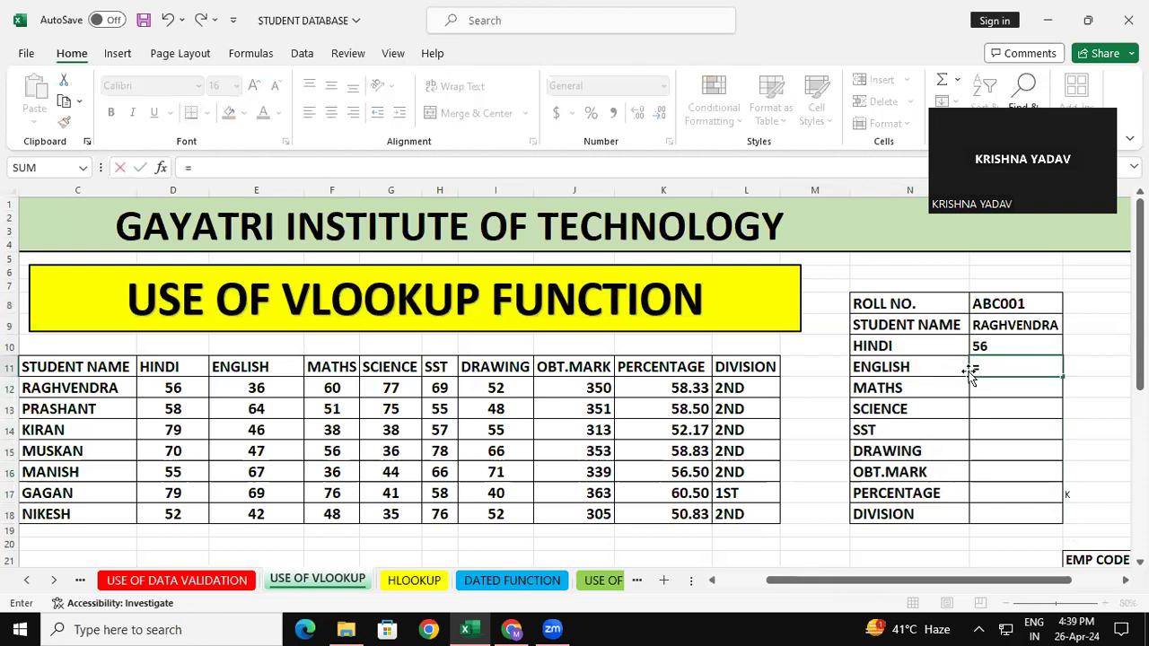
text(vloo)
key(Tab)
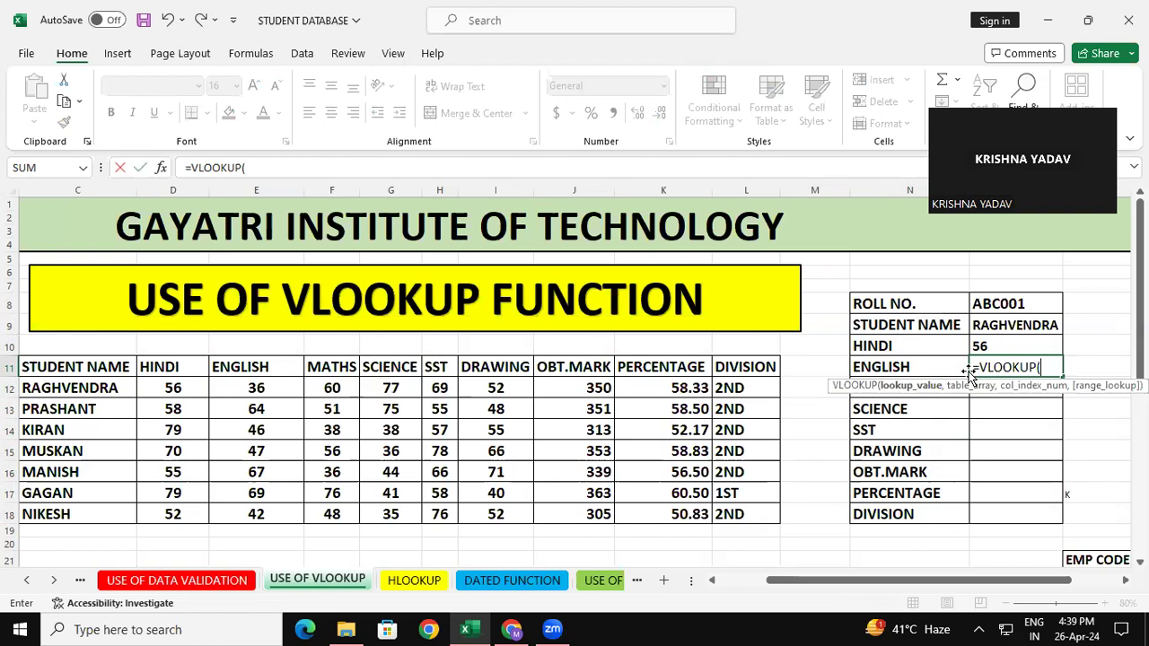
click(1030, 308)
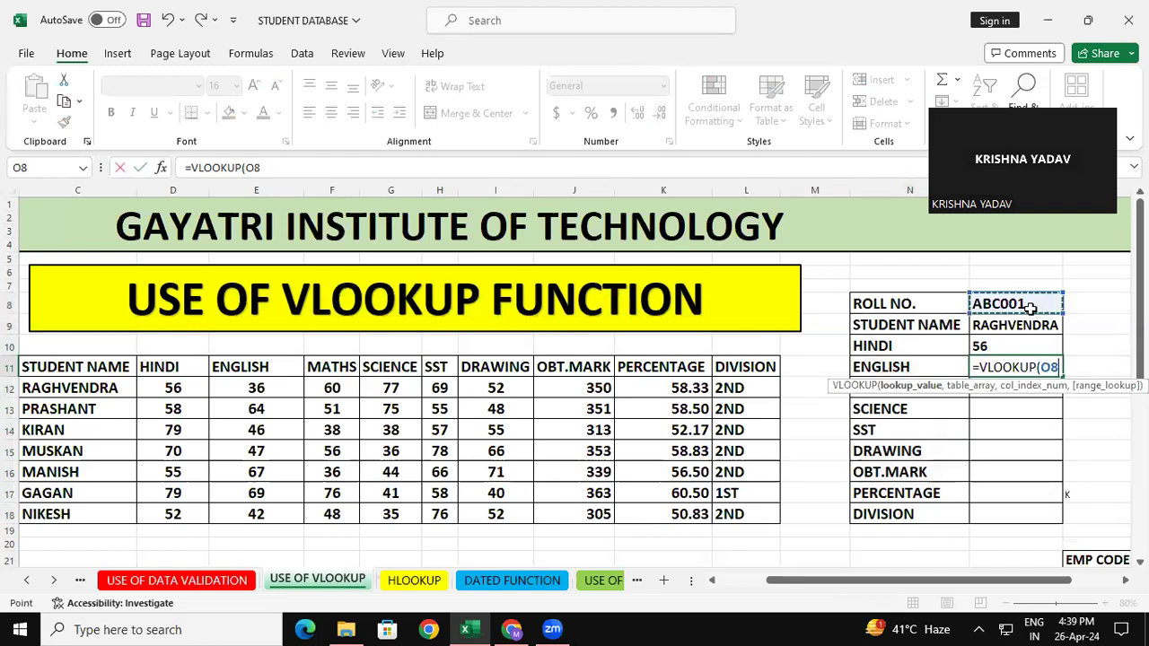
text(,)
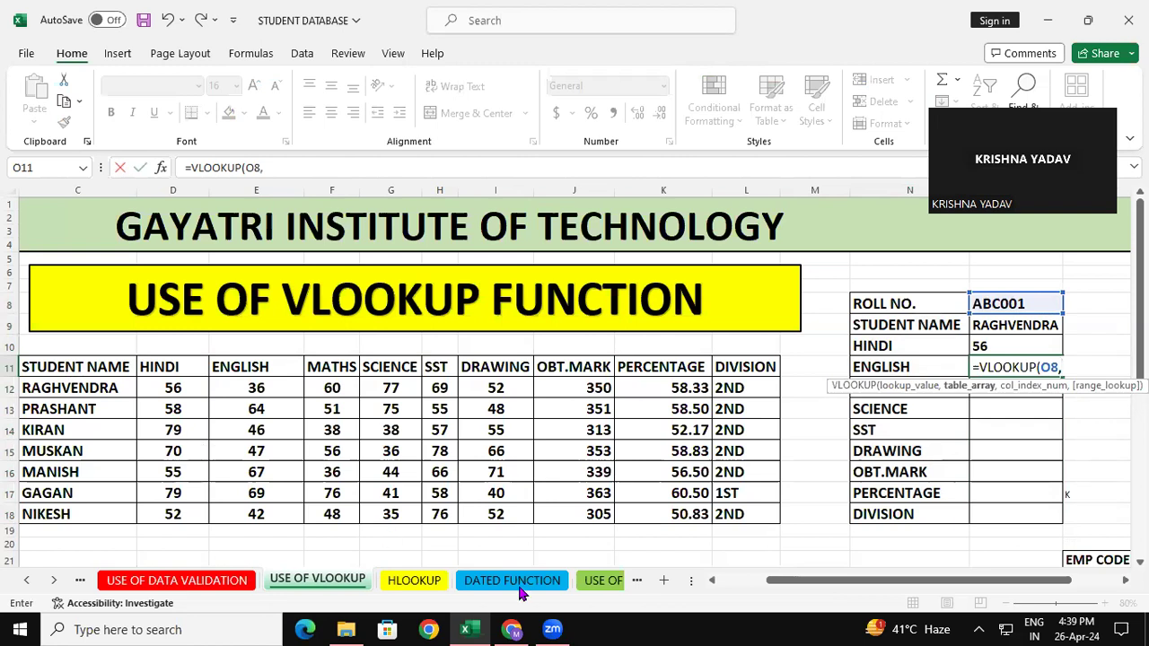
Complete the O11 formula with table array B11:L18, column index 4 and range lookup 0, giving =VLOOKUP(O8,B11:L18,4,0).
drag(1031, 585, 1005, 585)
drag(45, 367, 808, 517)
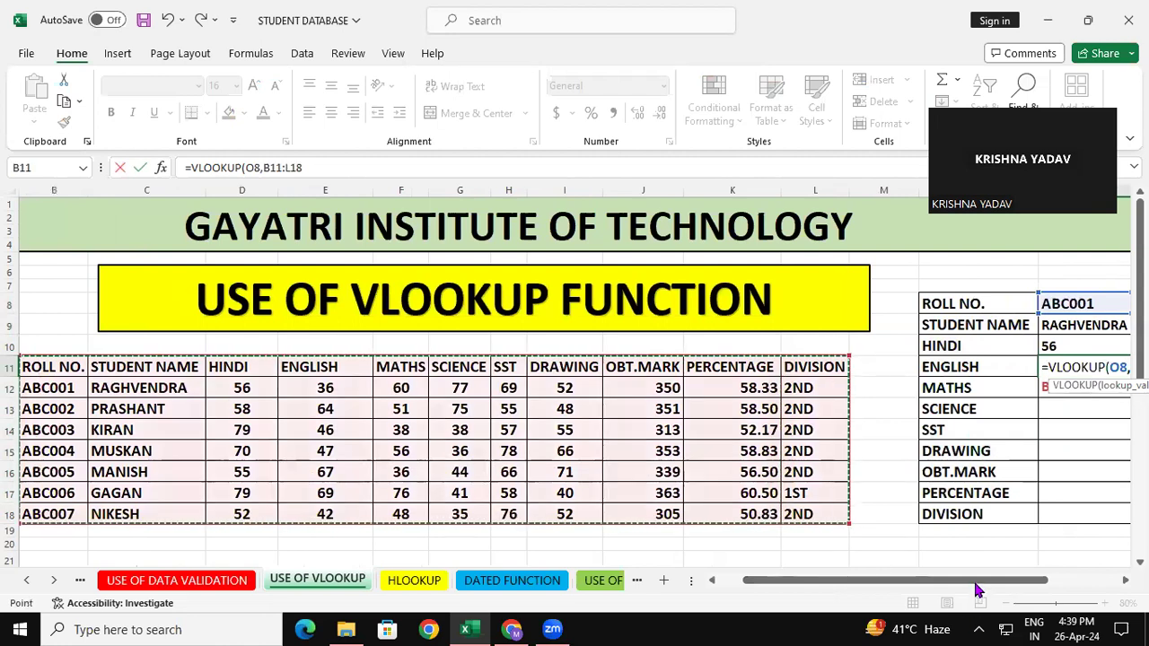
drag(1028, 583, 1075, 583)
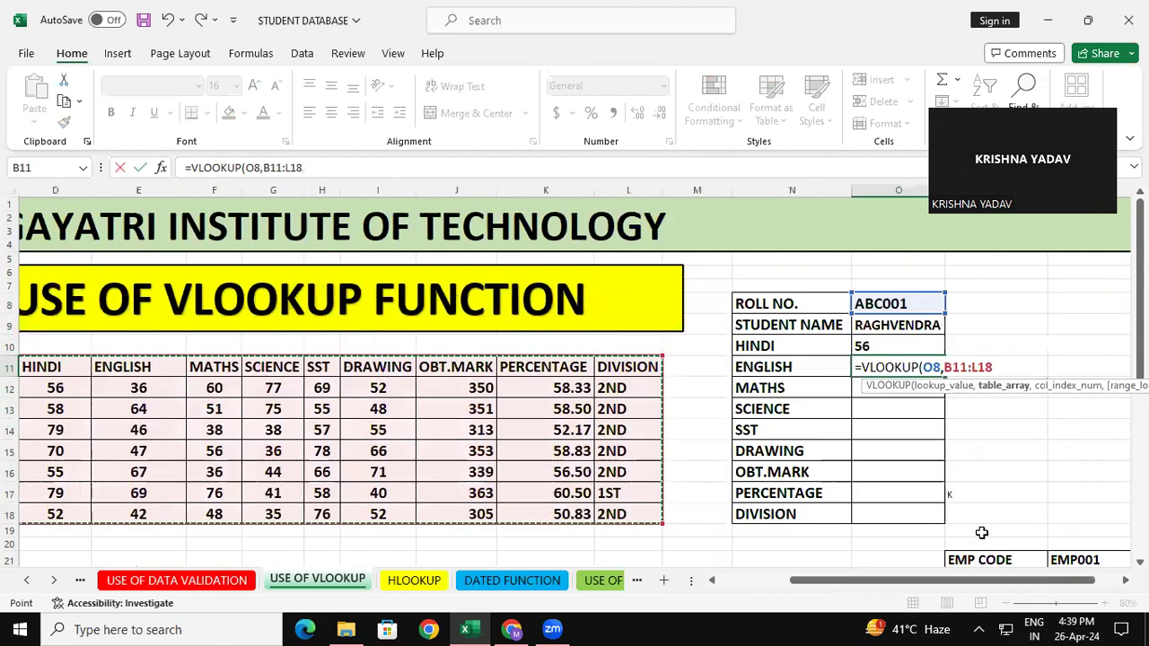
text(,)
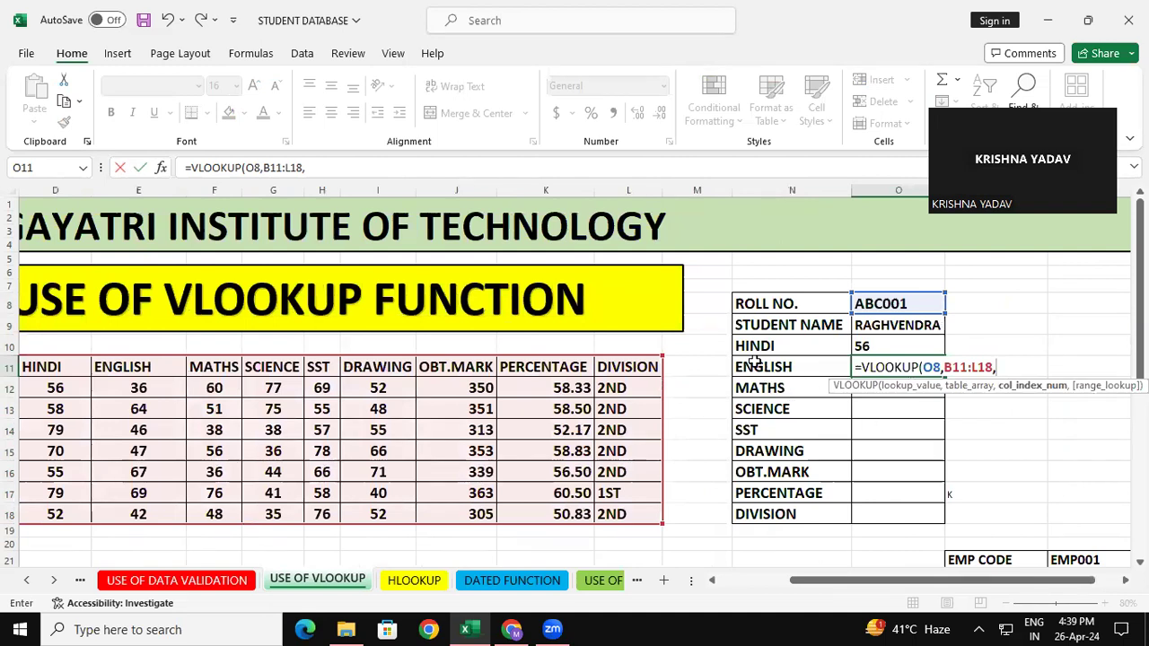
text(4,0)
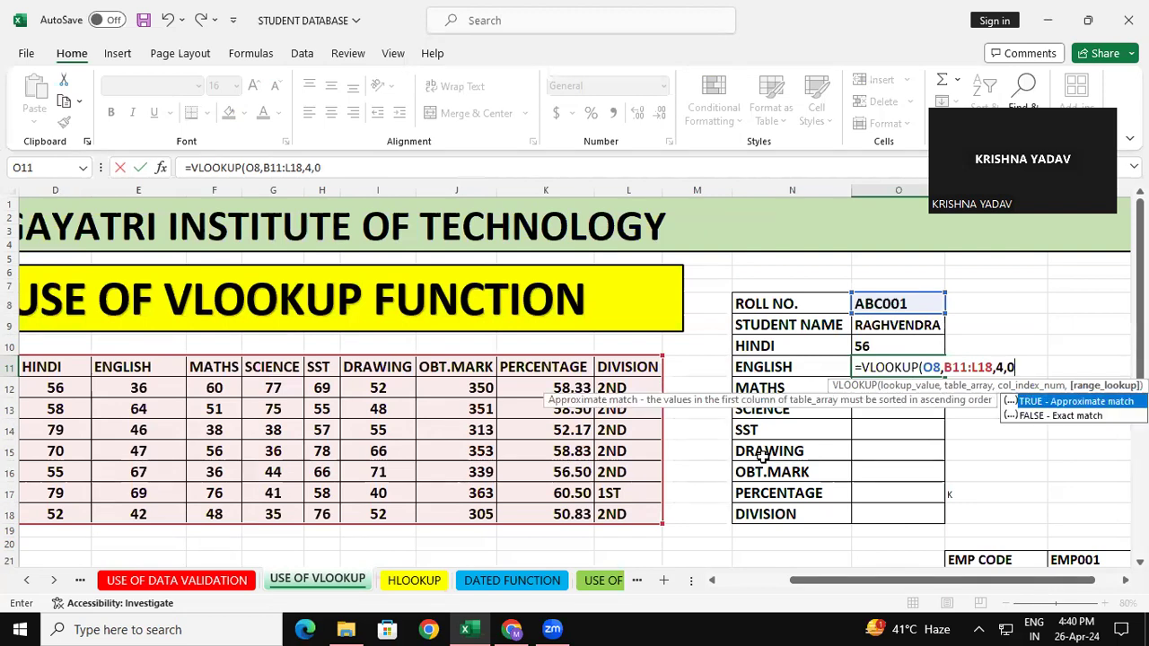
text())
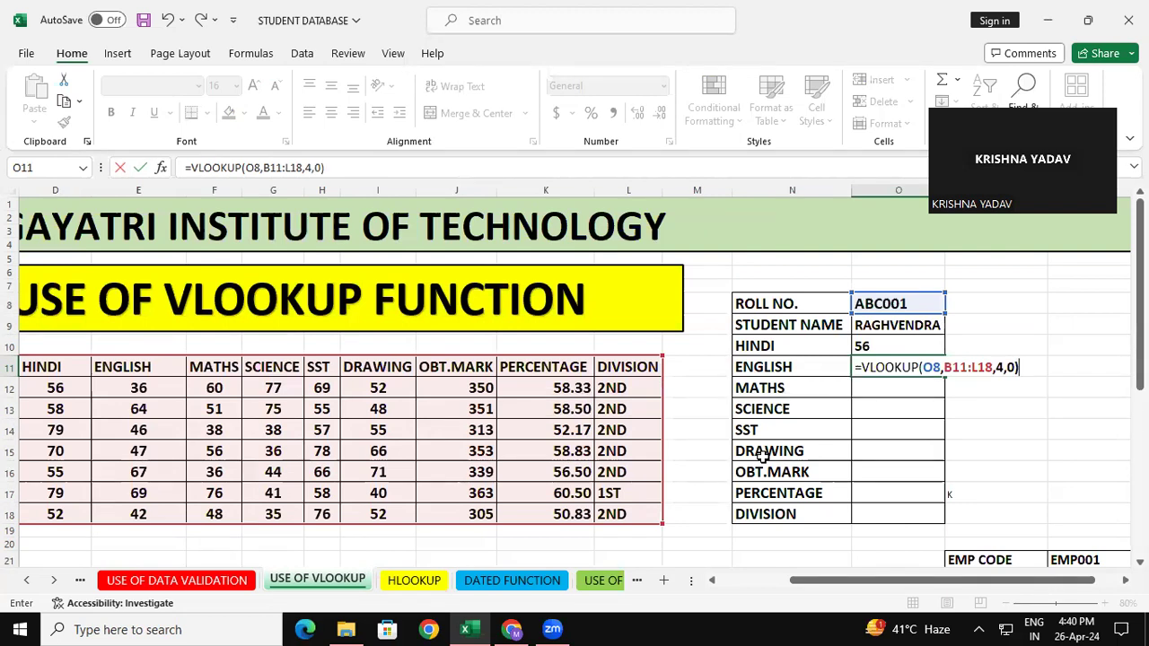
key(Return)
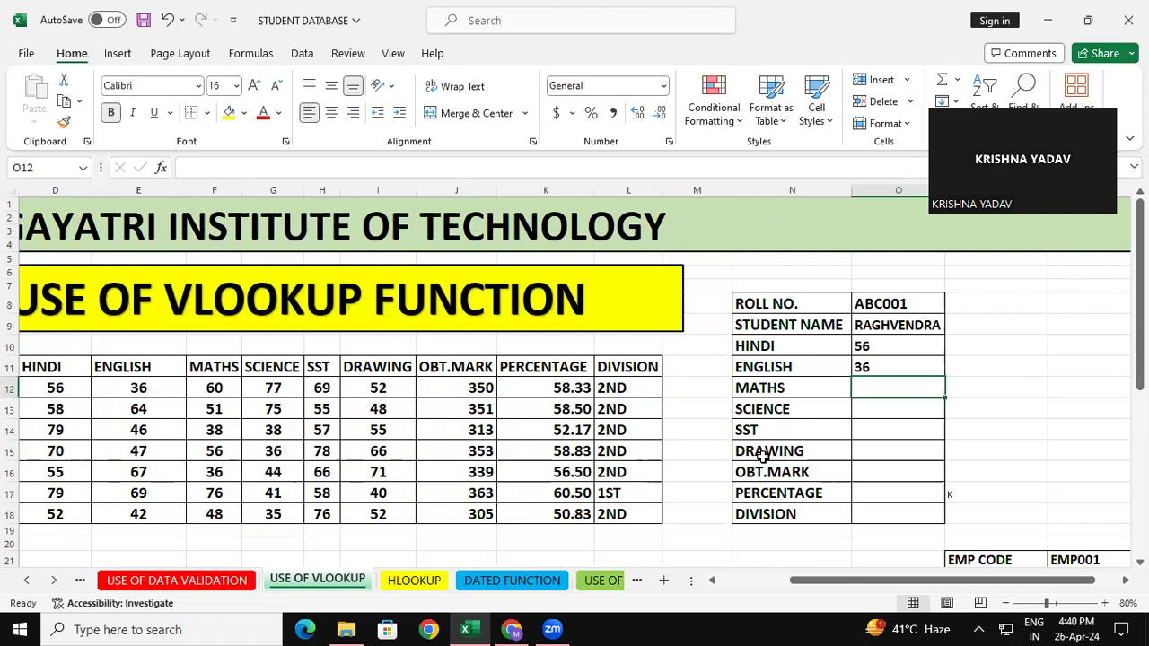
Start a VLOOKUP formula in the MATHS cell O12 with O8 as lookup value.
text(=vl)
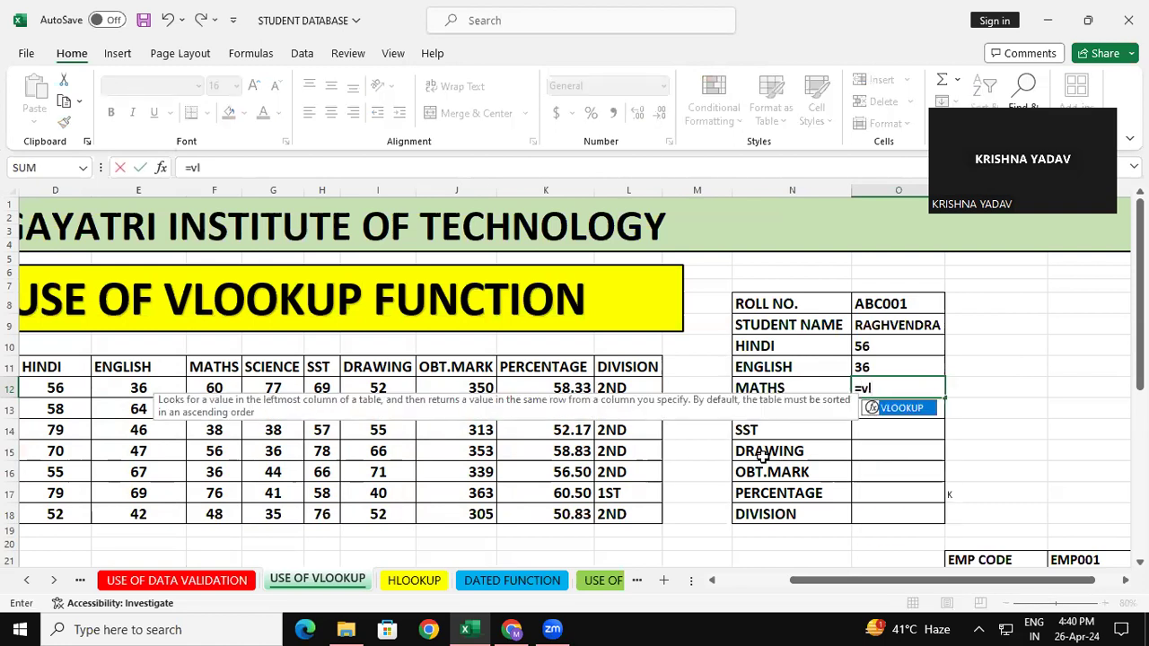
key(Tab)
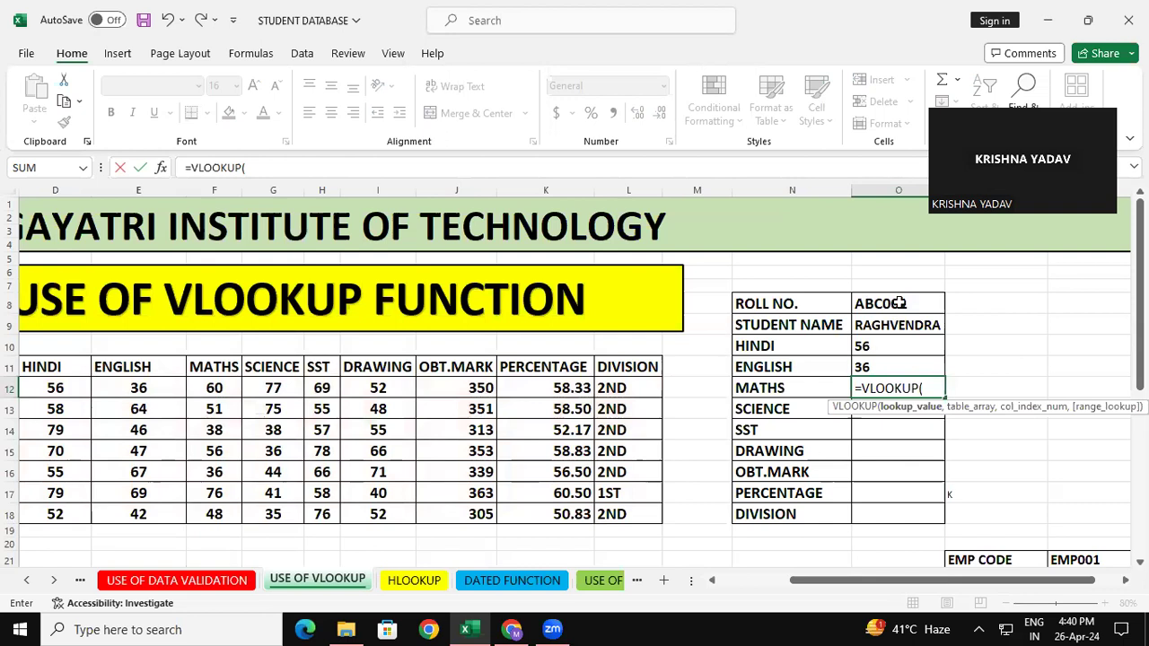
click(890, 306)
text(,)
Complete the O12 formula with table array B11:L18, column index 5 and range lookup 0, giving =VLOOKUP(O8,B11:L18,5,0).
drag(825, 588, 779, 588)
drag(74, 373, 799, 513)
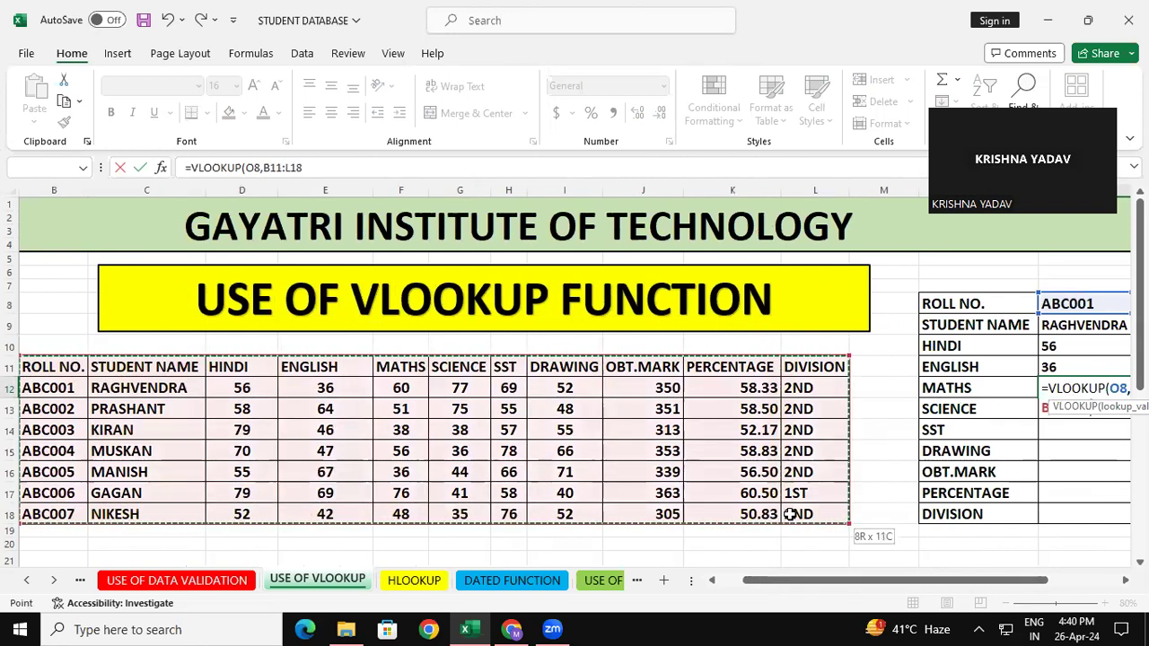
drag(828, 588, 919, 585)
text(,)
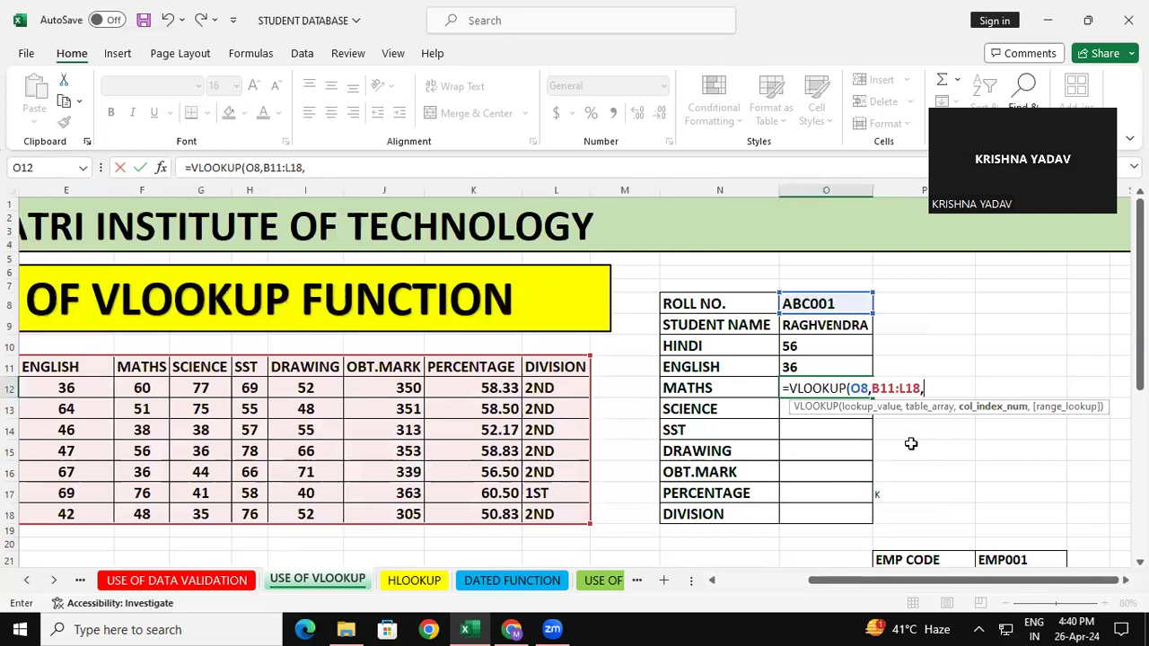
text(5,0))
key(Return)
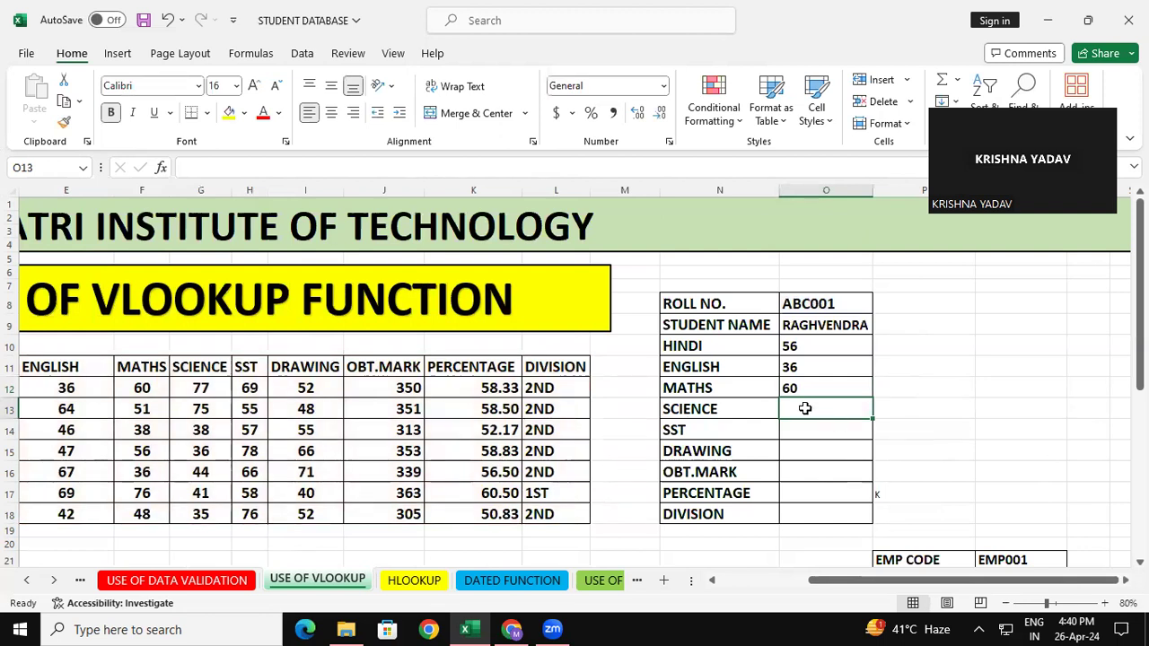
drag(806, 413, 802, 515)
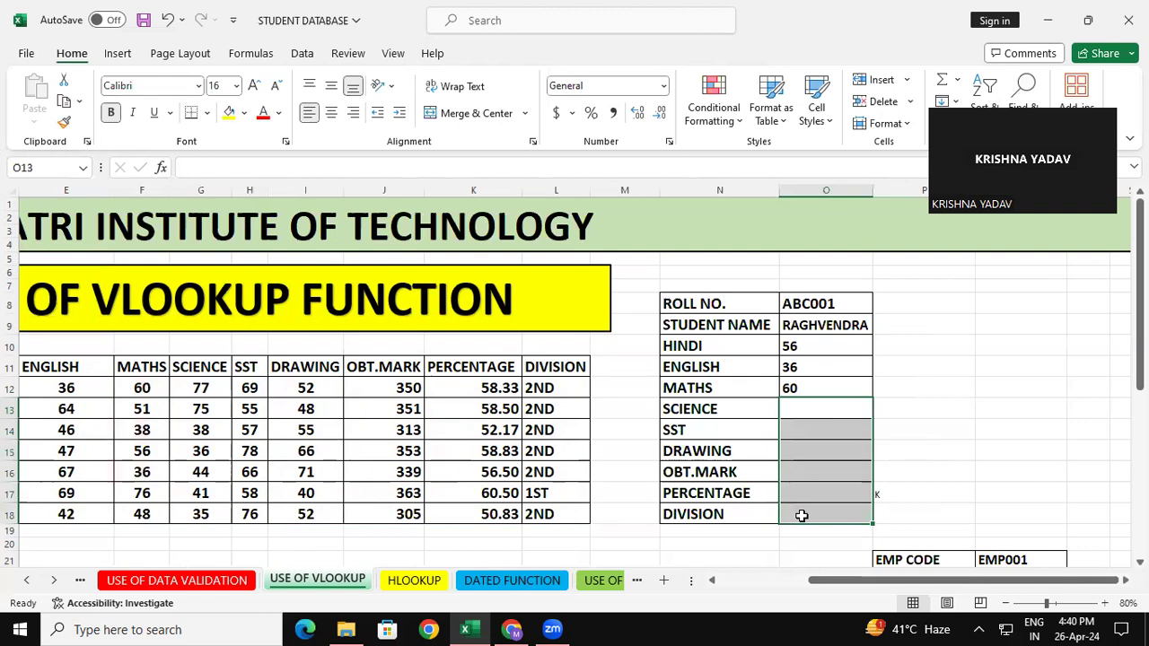
click(942, 497)
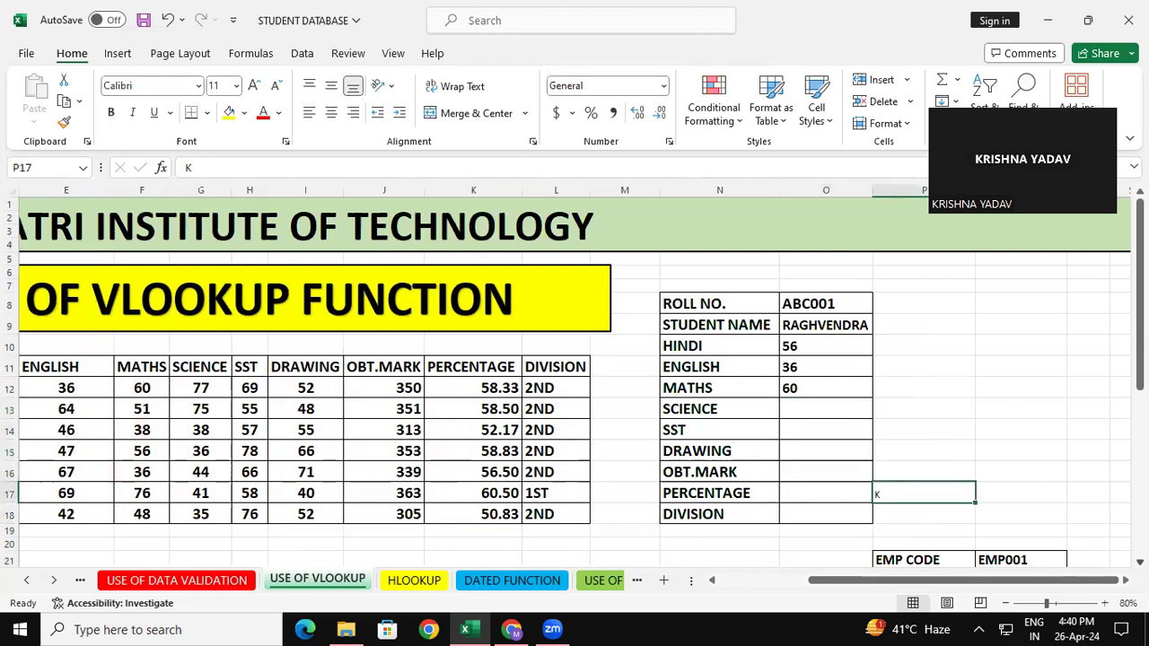
scroll(574, 377, down, 4)
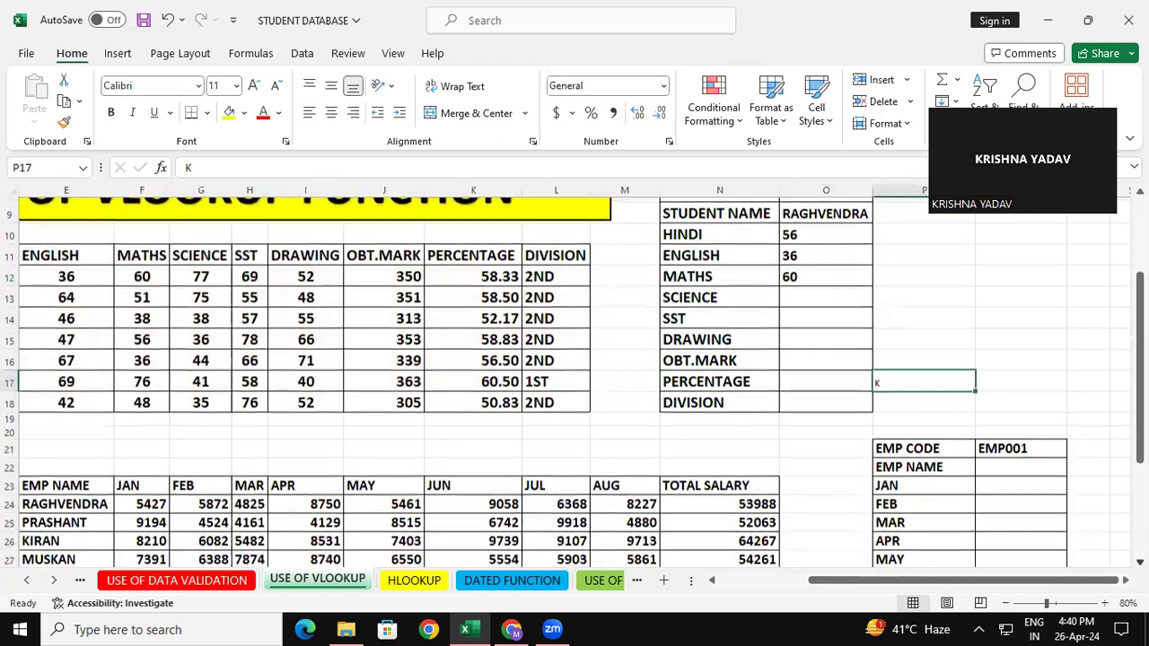
Review the column headings of the employee salary table in row 23, from EMP CODE through AUG.
scroll(574, 376, down, 2)
drag(1002, 580, 960, 581)
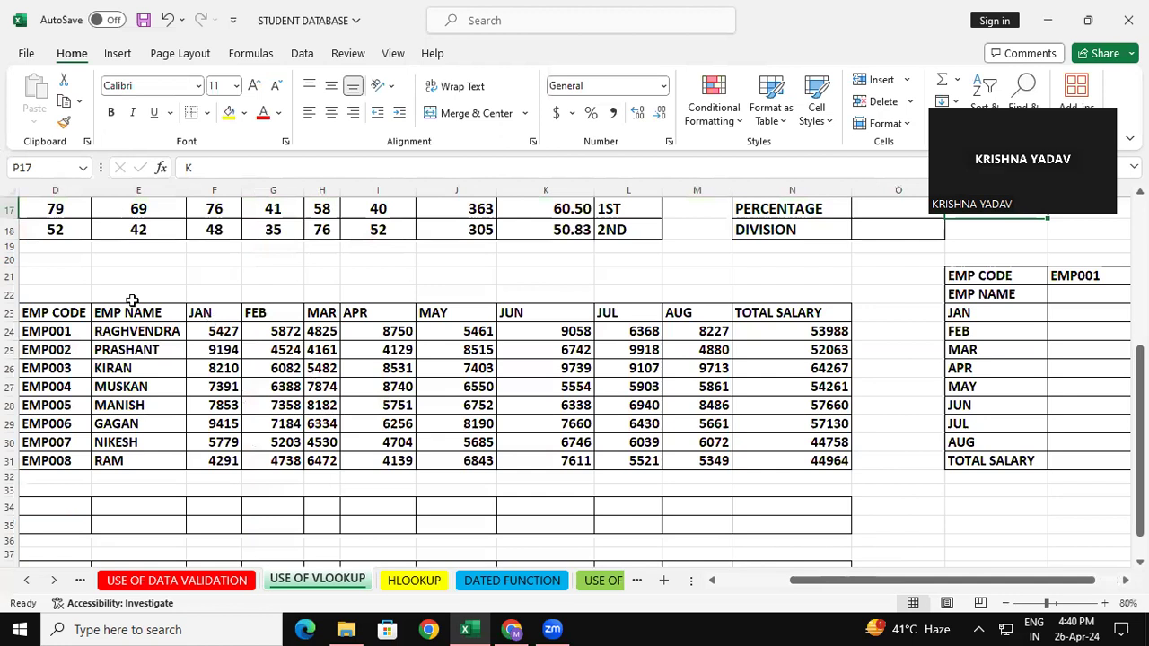
click(70, 309)
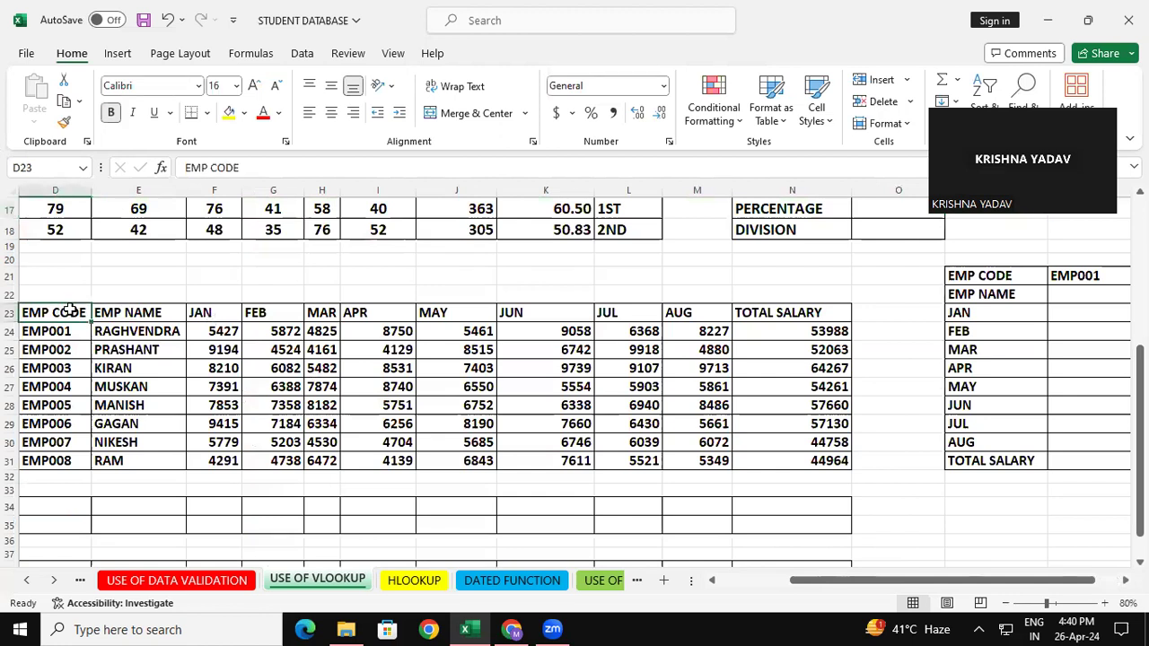
click(153, 311)
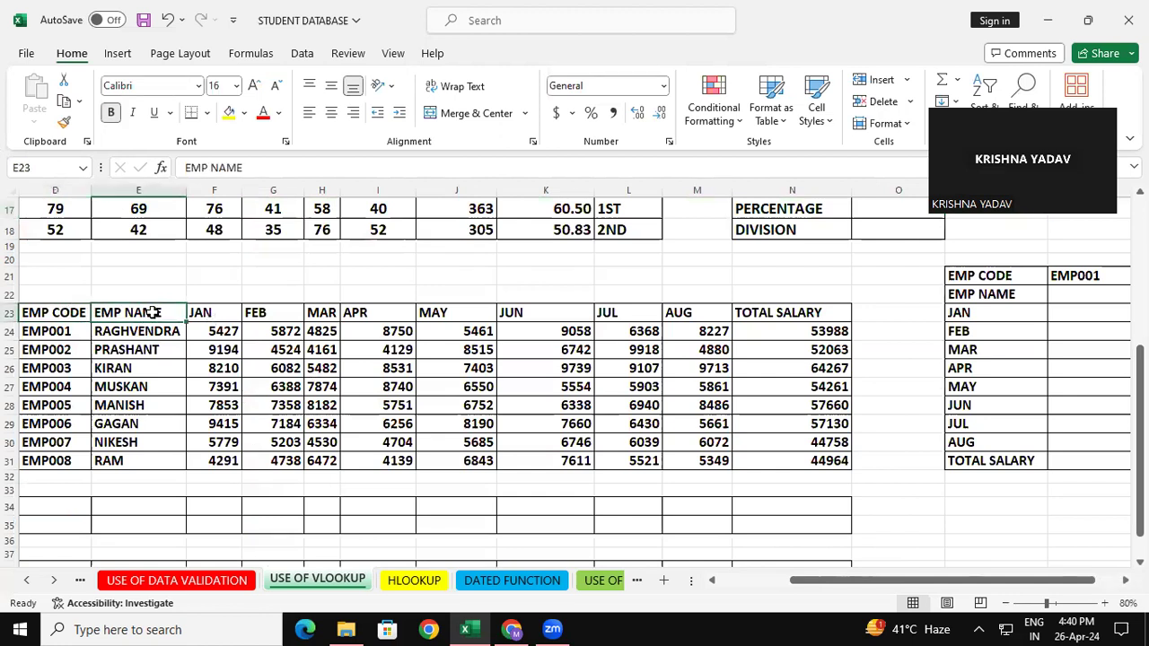
click(216, 314)
click(260, 311)
click(318, 312)
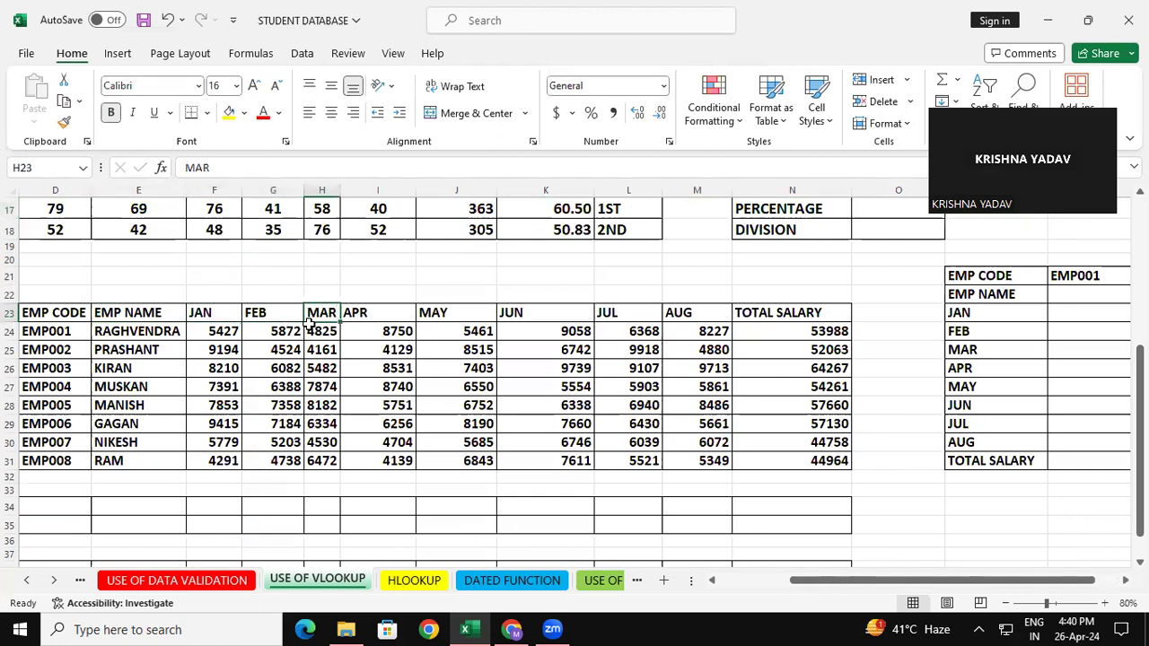
click(395, 308)
click(489, 313)
click(565, 316)
click(628, 314)
scroll(658, 330, up, 1)
click(686, 334)
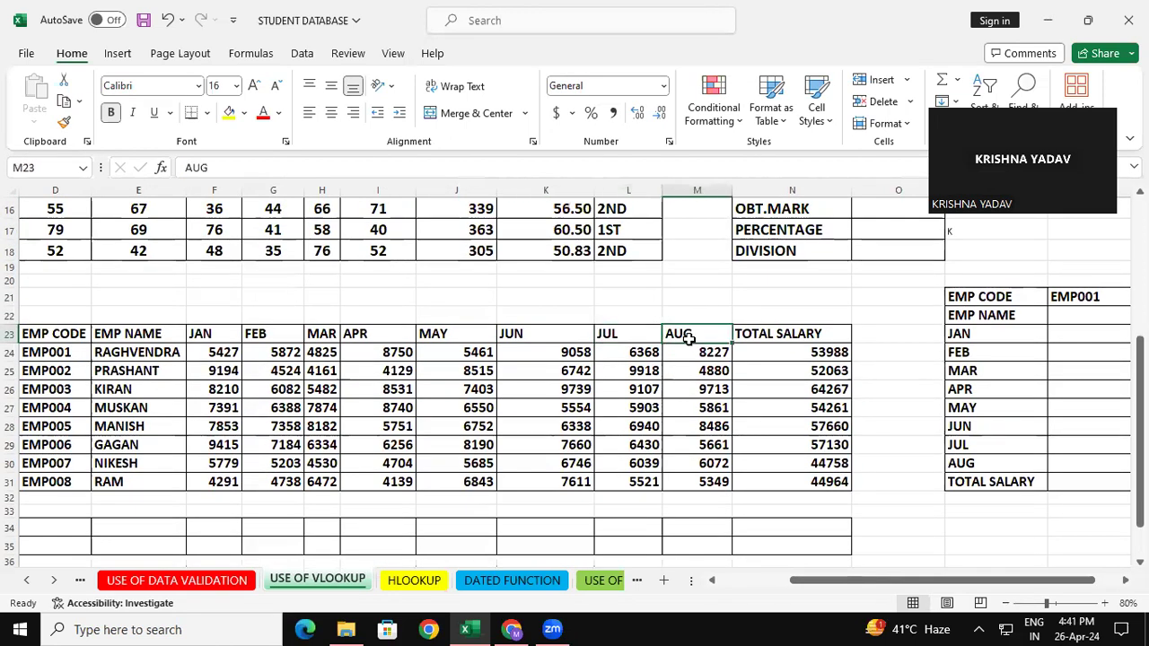
Inspect the TOTAL SALARY formula in N24, the first employee code in D24 and the form's EMP NAME cell Q22.
click(803, 354)
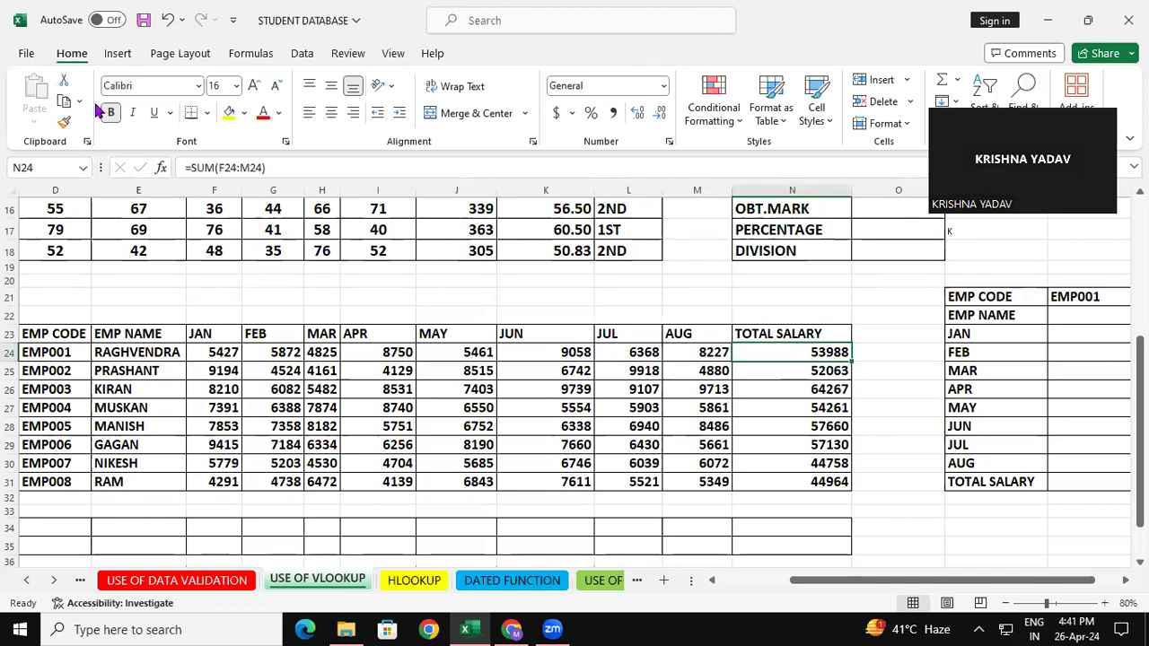
click(68, 356)
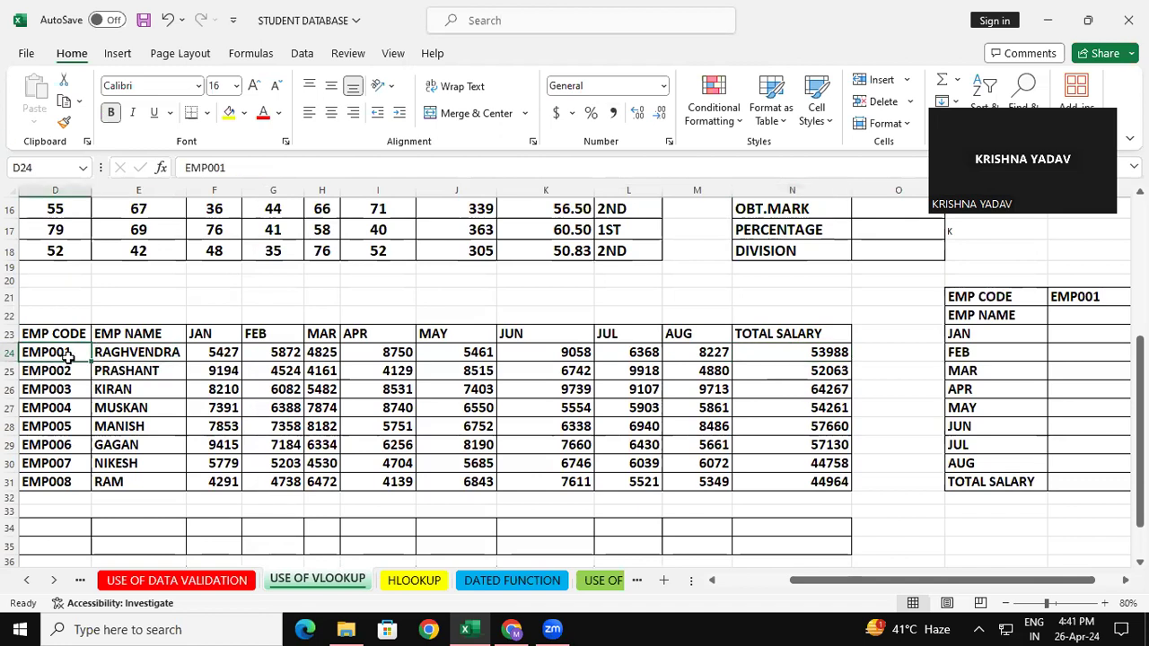
click(1091, 310)
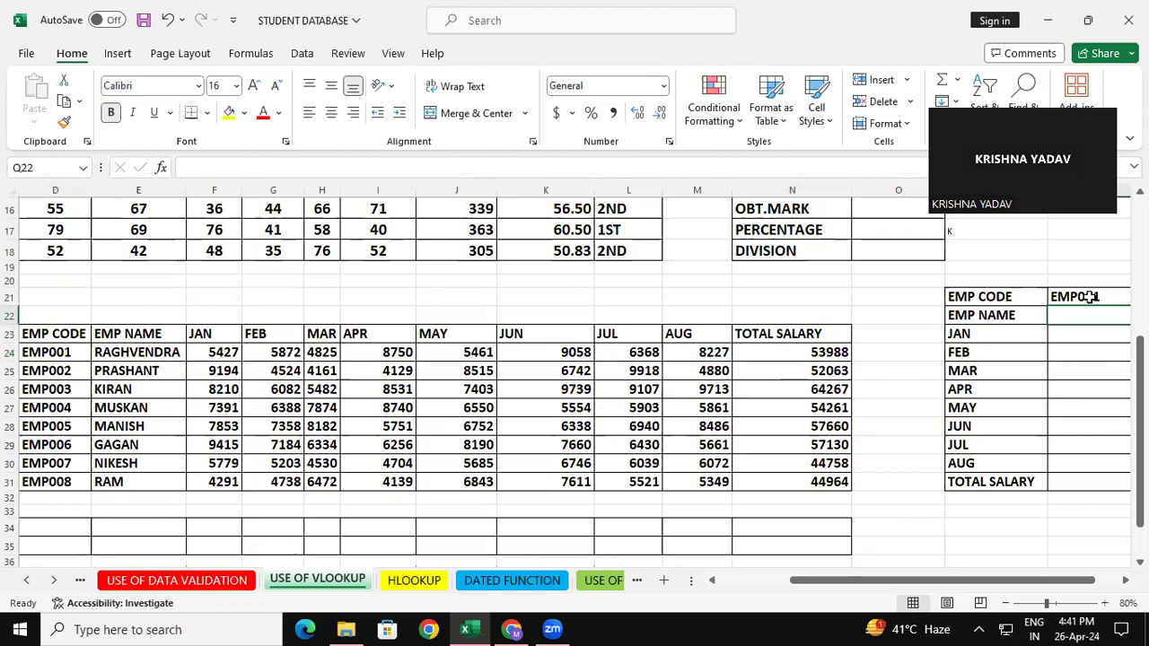
click(345, 222)
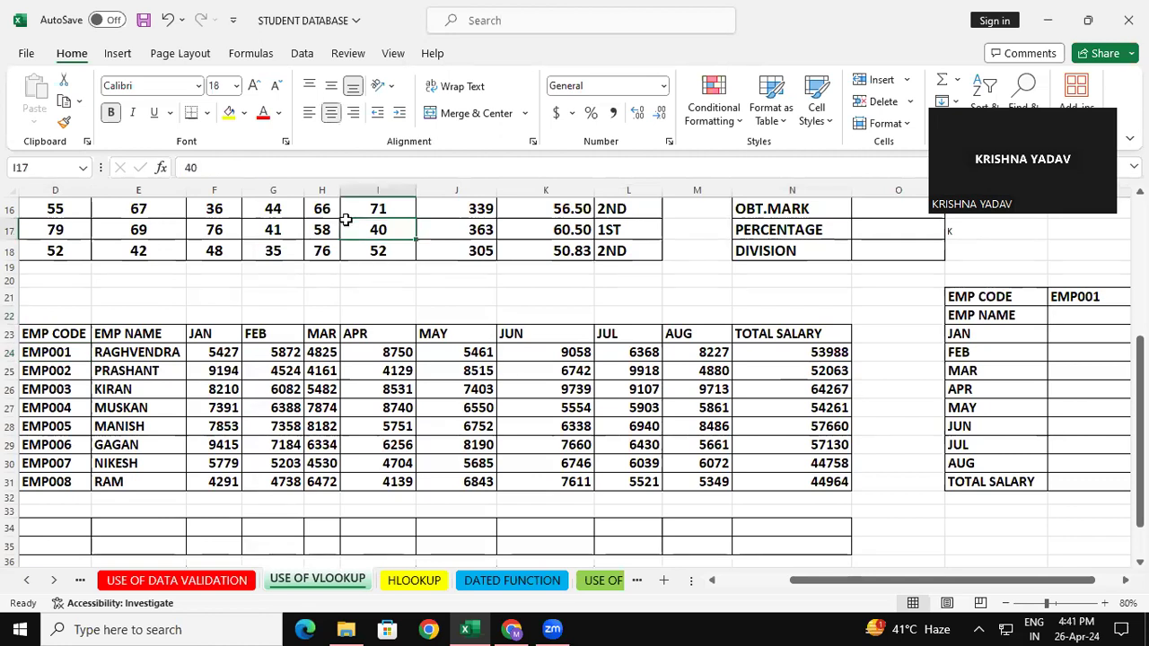
click(360, 368)
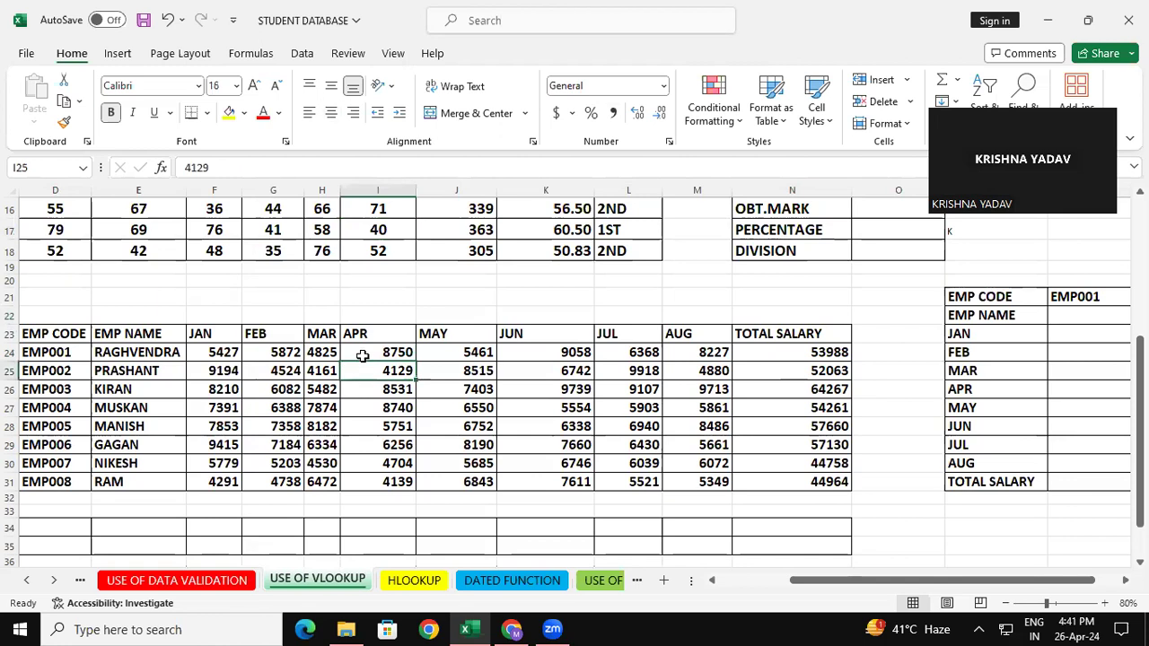
Clear the form's EMP CODE cell Q21 and fill it with the first employee code copied from D24.
click(1110, 297)
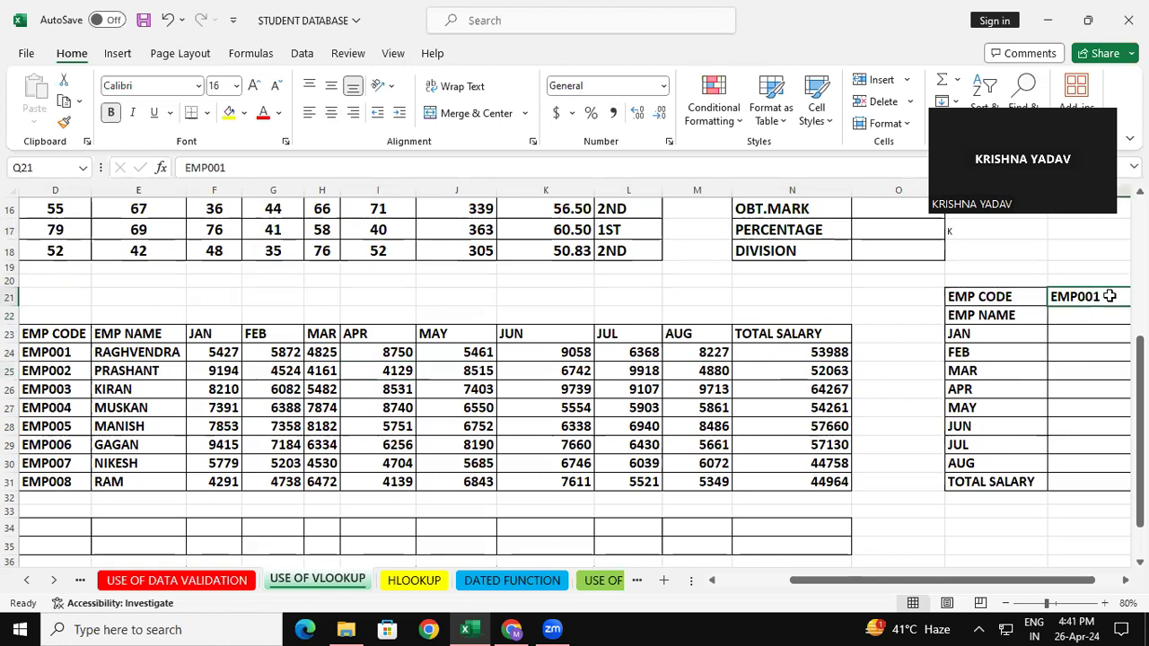
key(Delete)
scroll(619, 356, right, 6)
drag(924, 585, 857, 586)
scroll(682, 536, left, 3)
click(278, 352)
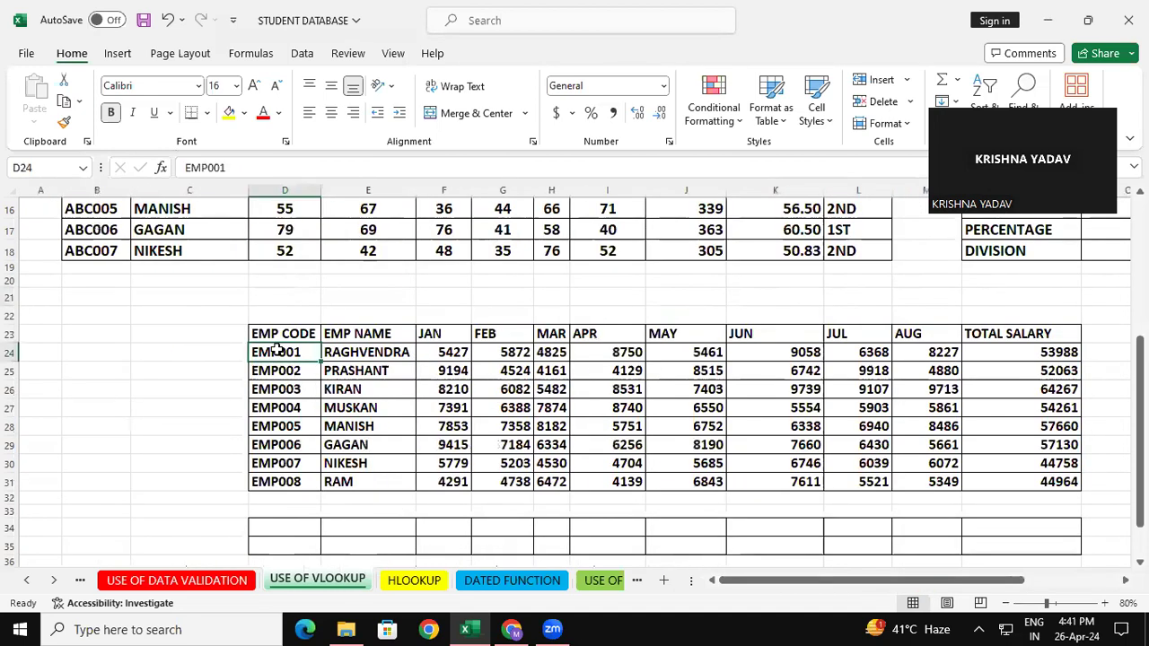
right_click(278, 352)
click(341, 68)
drag(779, 582, 867, 588)
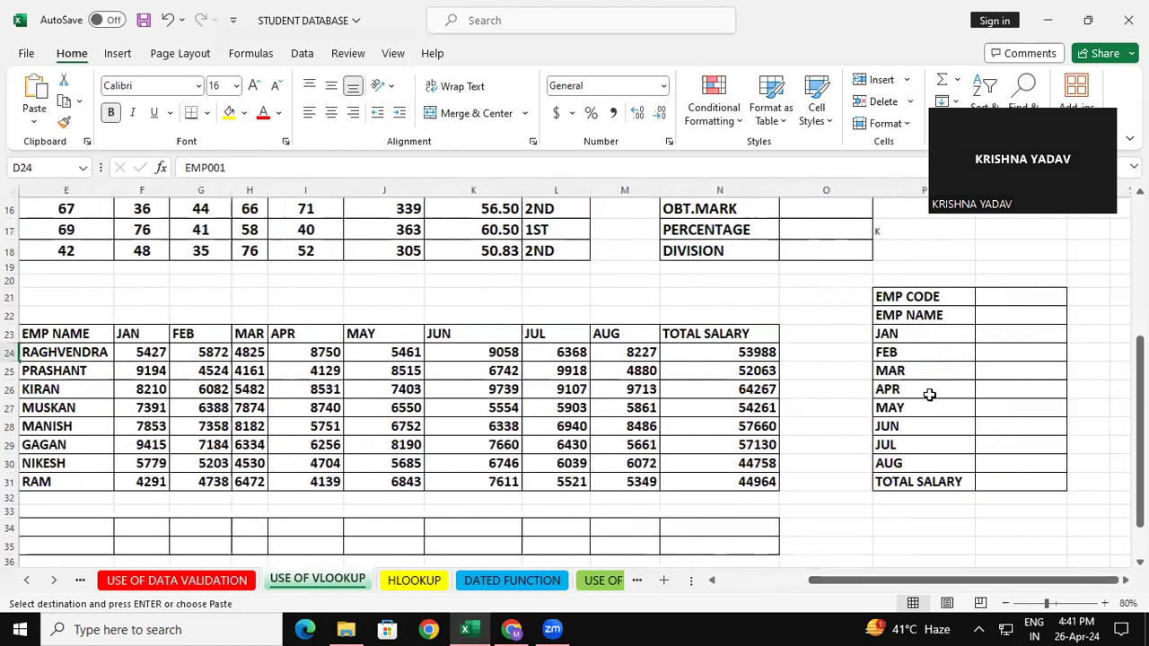
click(1002, 301)
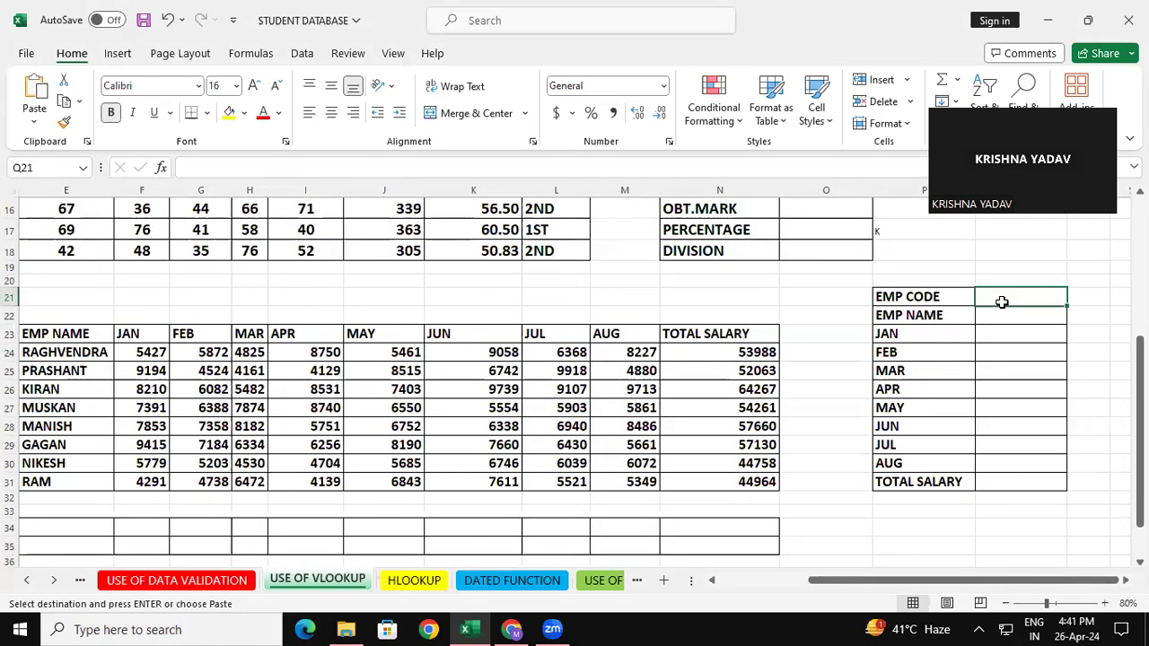
key(ctrl+v)
Start a VLOOKUP formula in the EMP NAME cell Q22 with Q21 as lookup value.
click(1005, 310)
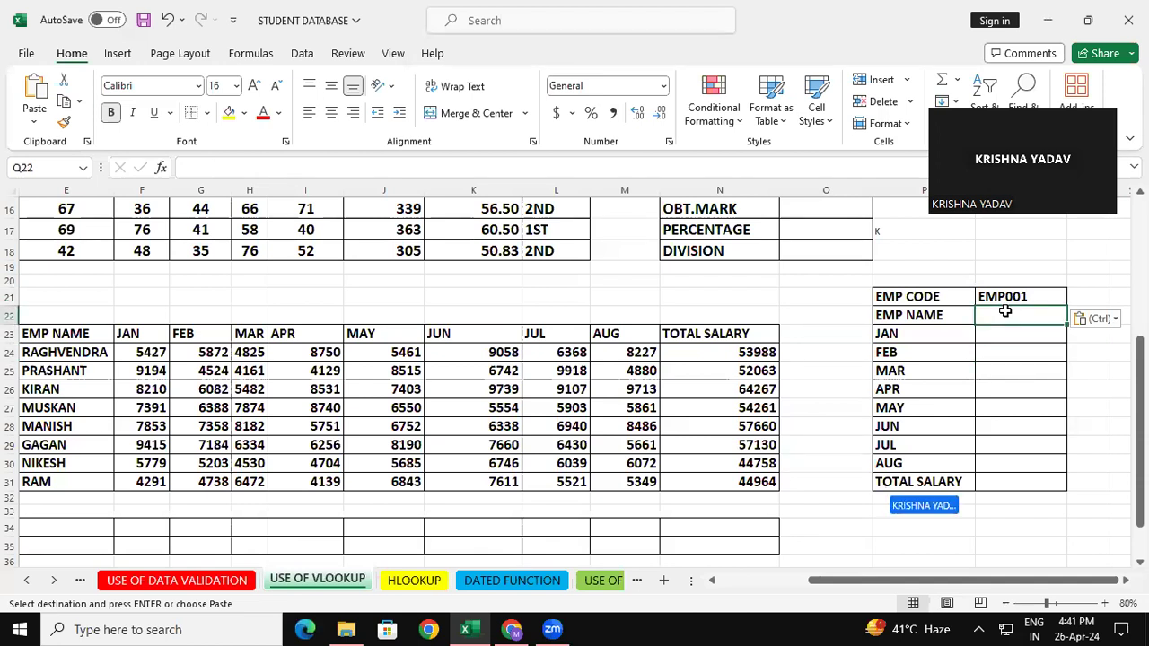
text(=vl)
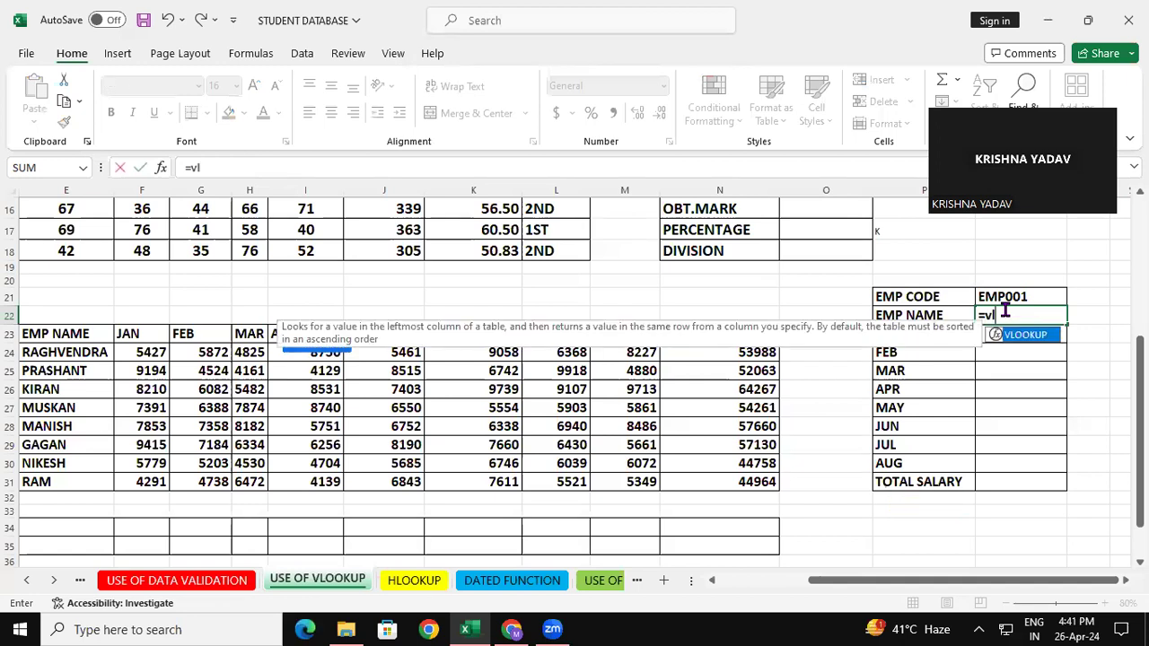
text(ook)
key(Tab)
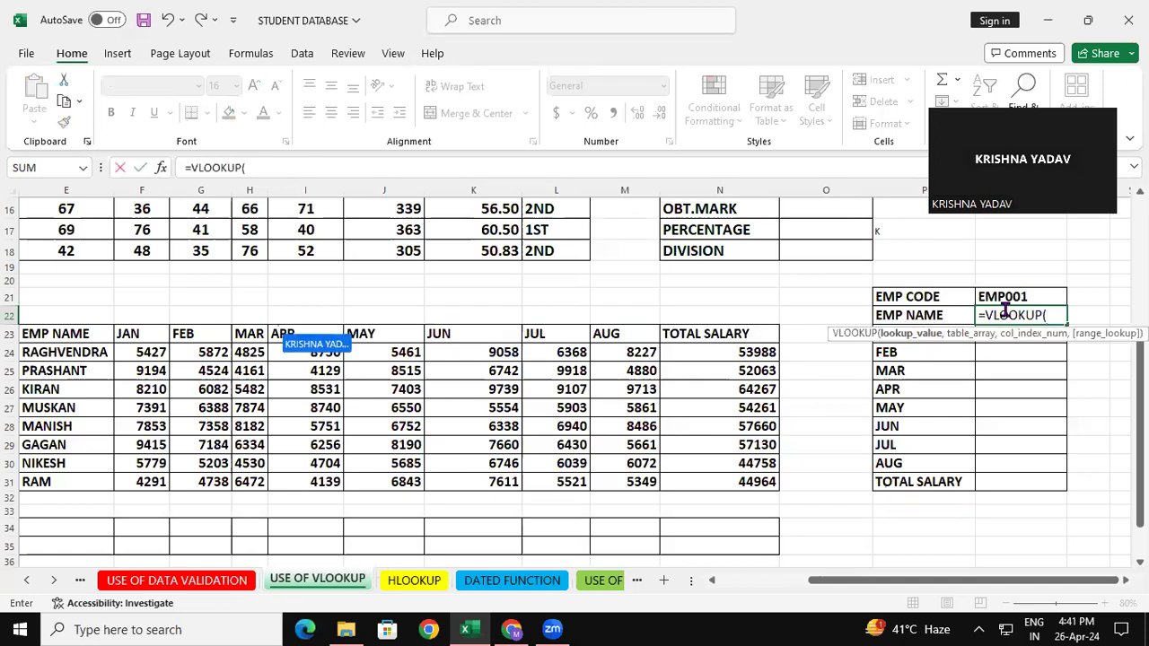
click(1012, 296)
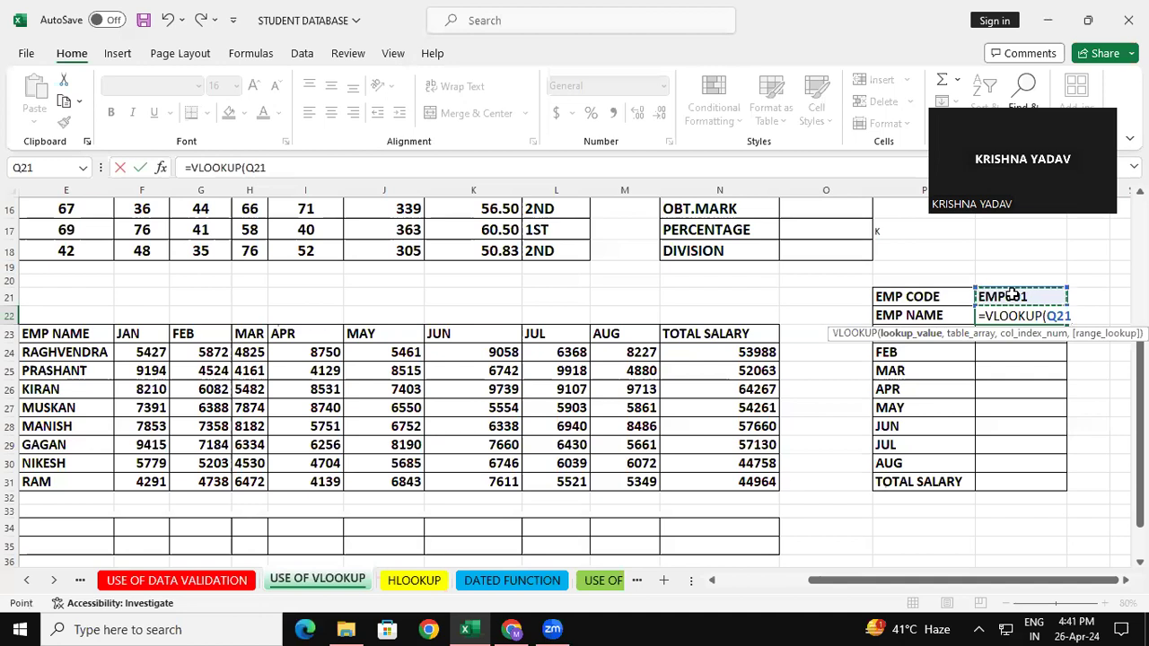
text(,)
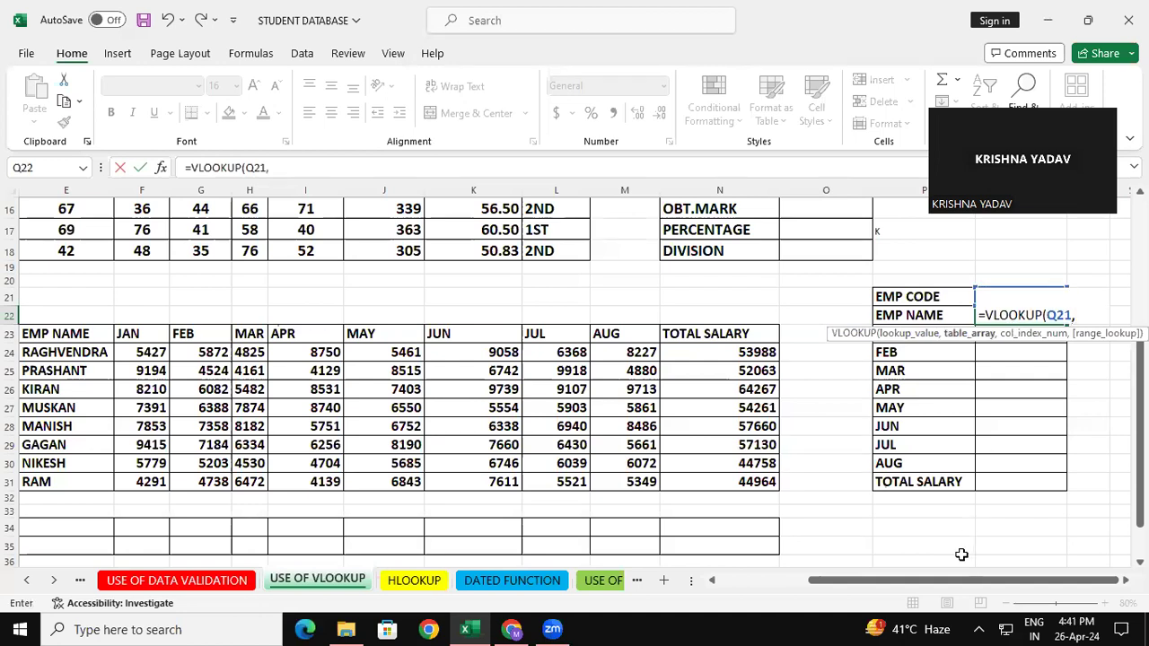
Complete the Q22 formula with table array D23:N31, column index 2 and range lookup 0, giving =VLOOKUP(Q21,D23:N31,2,0).
scroll(539, 404, left, 3)
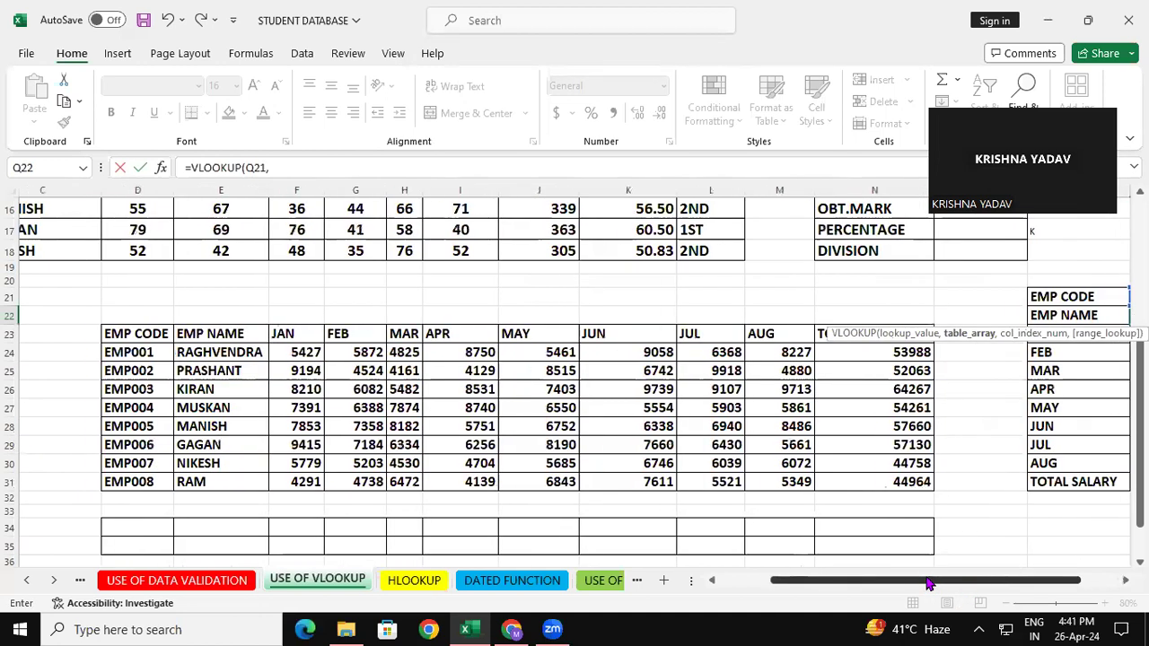
drag(190, 330, 960, 485)
drag(936, 580, 977, 580)
text(,)
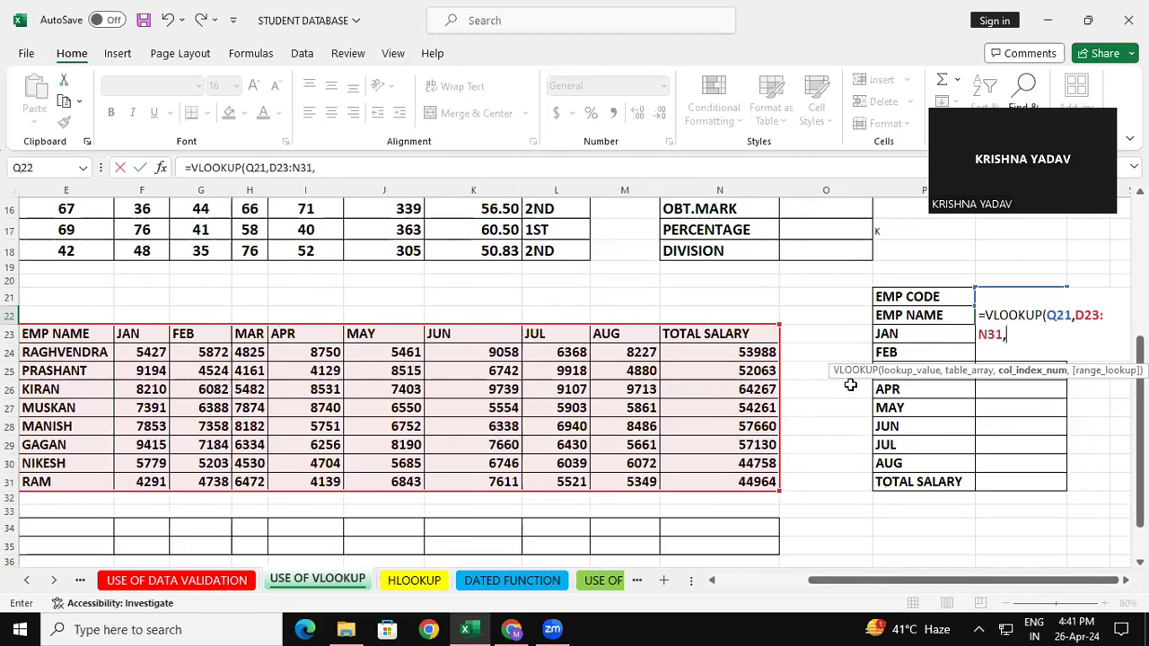
text(2,0)
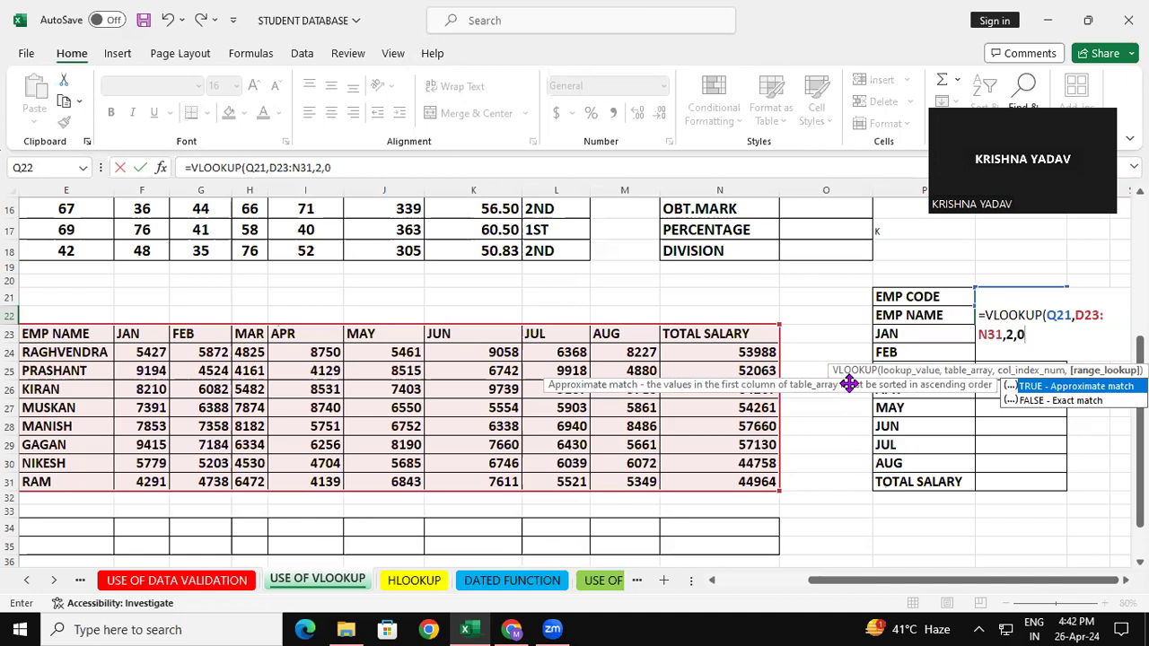
text())
key(Return)
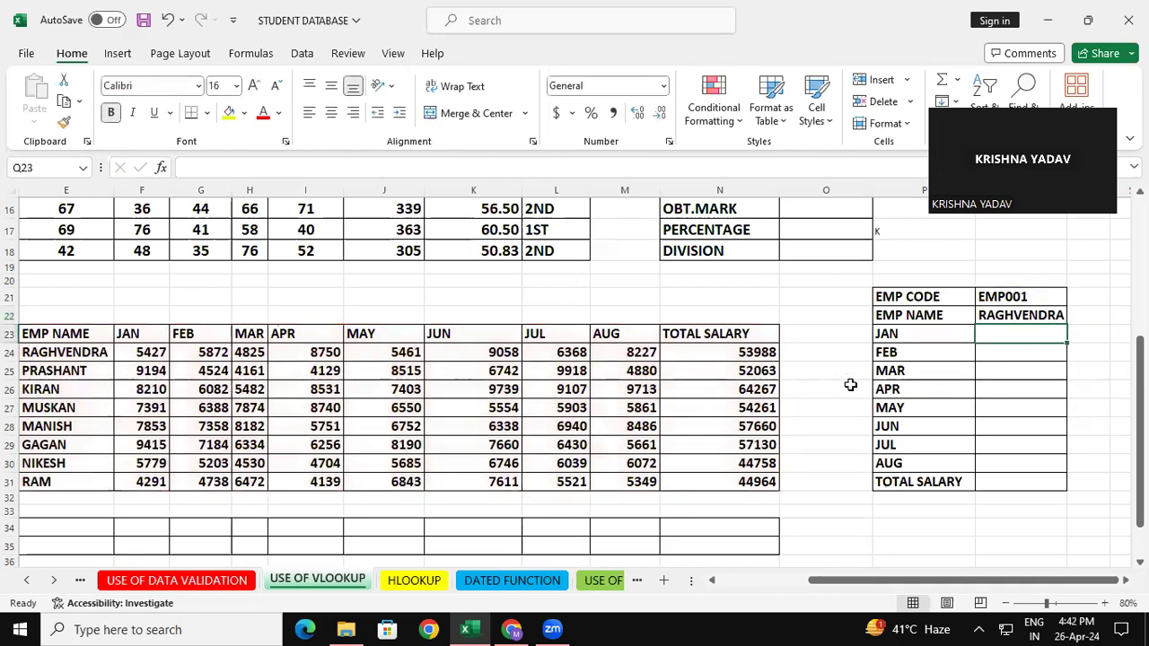